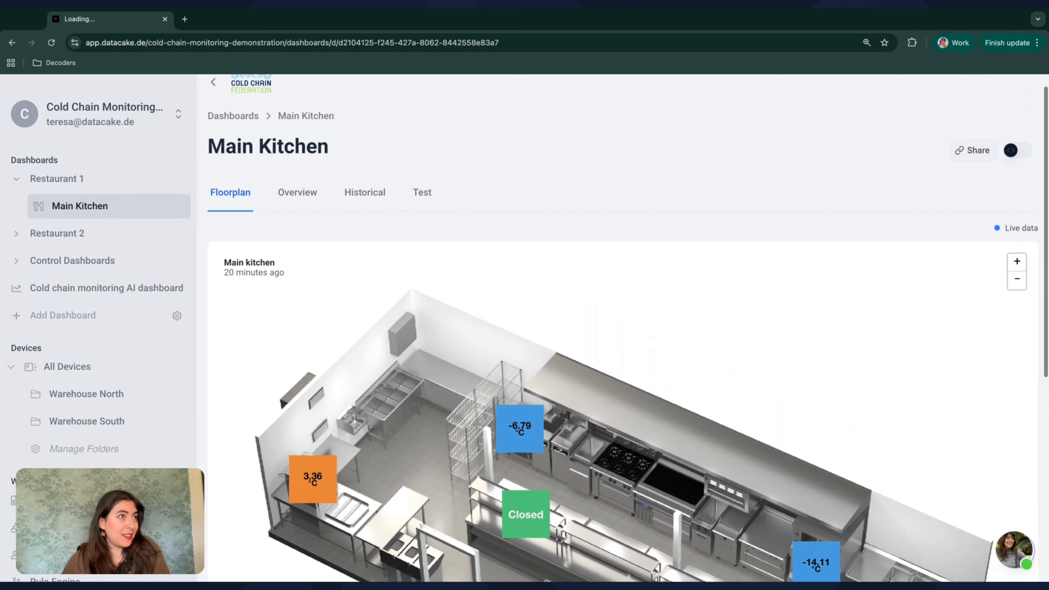
Step: Enable editing on the Main Kitchen dashboard and add a new tab in its settings, placed before Floorplan
scroll(623, 331, up, 1)
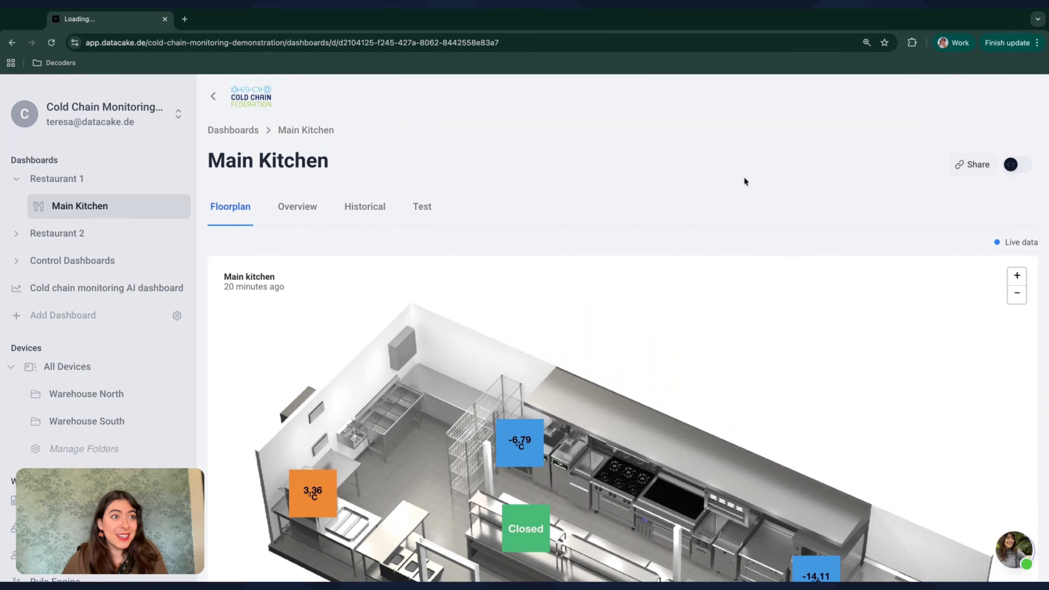
click(1016, 165)
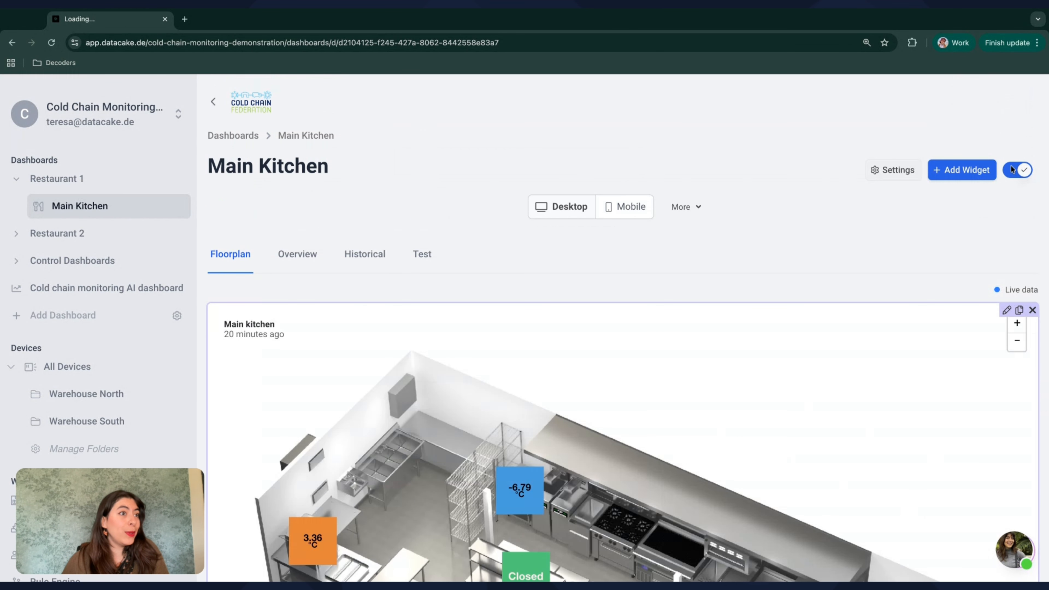
click(888, 169)
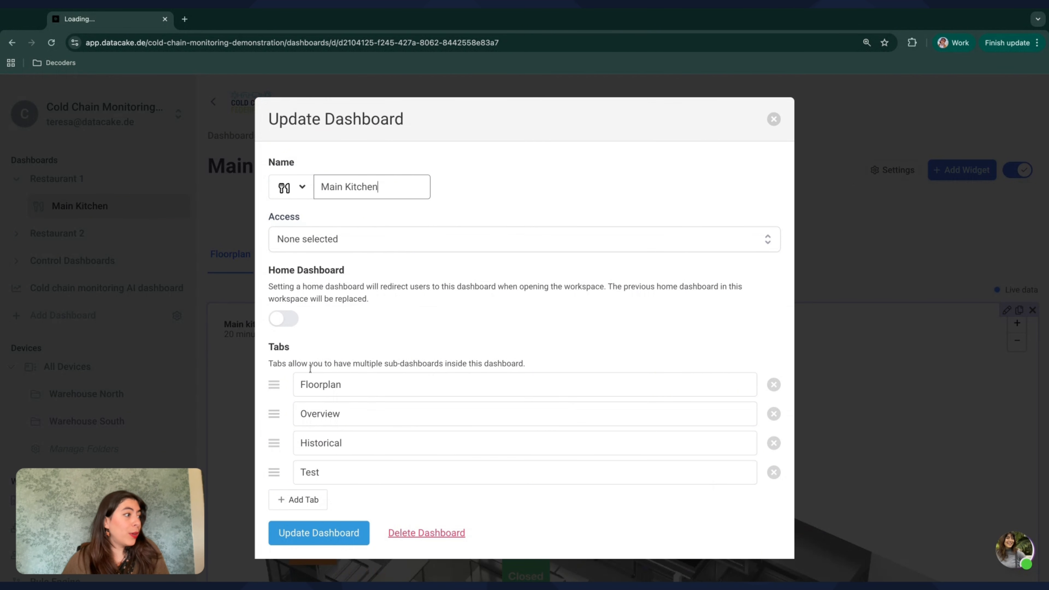
click(298, 500)
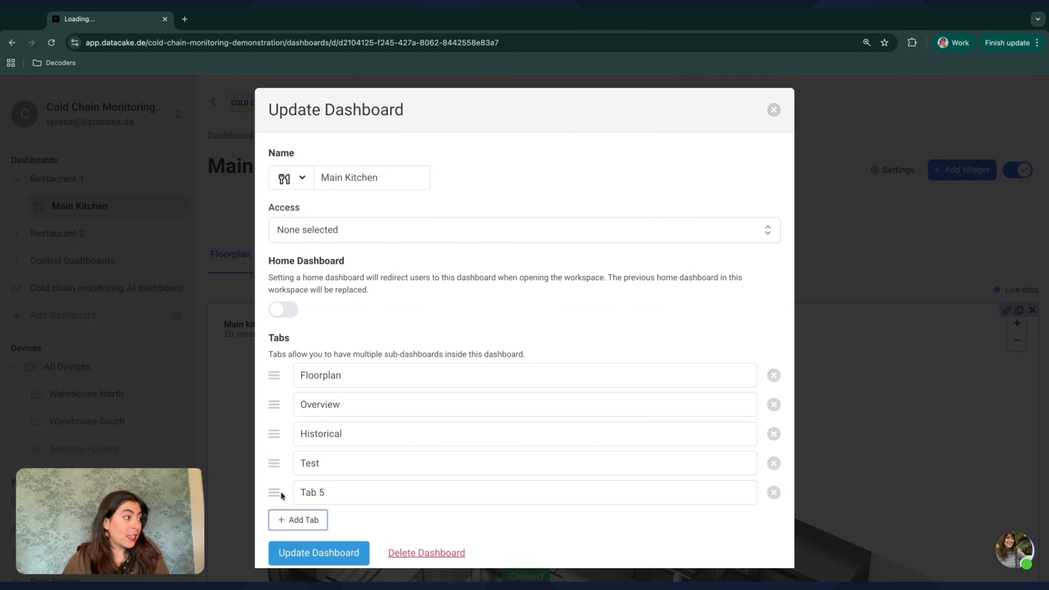
drag(281, 492, 276, 387)
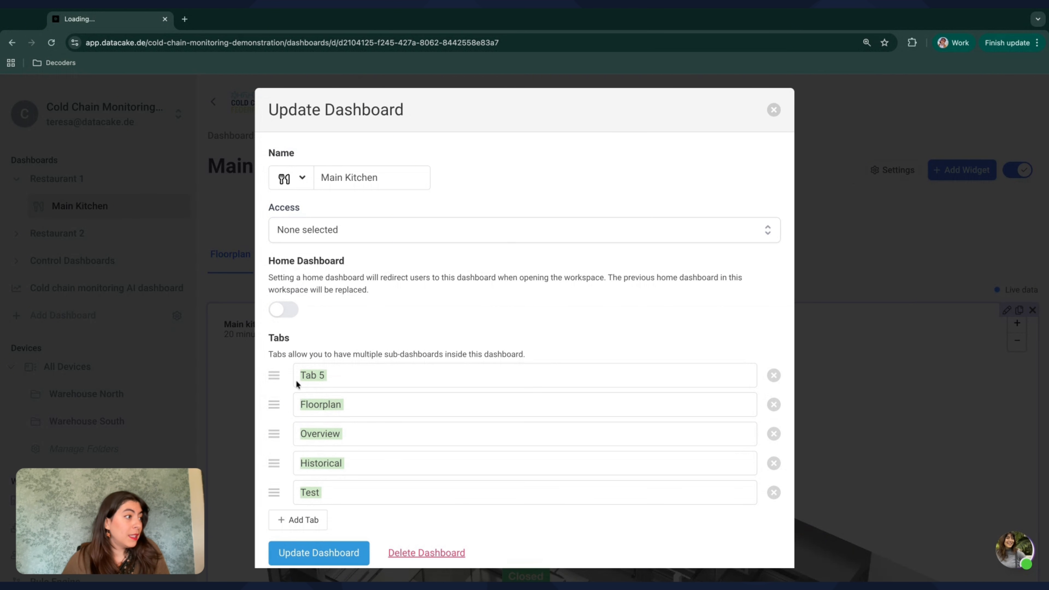
Step: Rename the new first tab to Menu and save the dashboard settings
click(330, 382)
triple_click(321, 381)
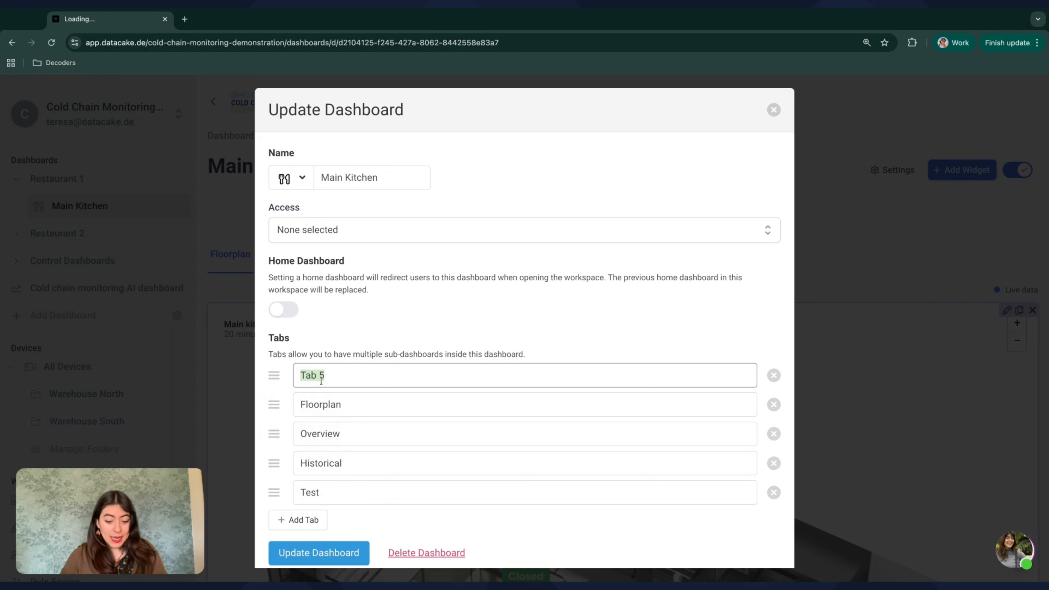
text(Menu)
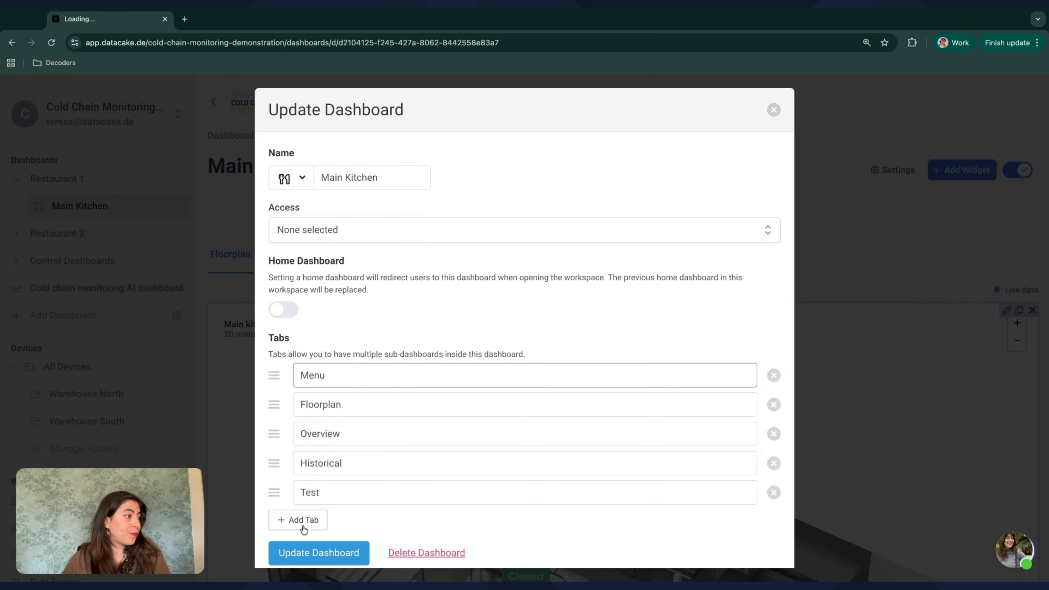
click(302, 553)
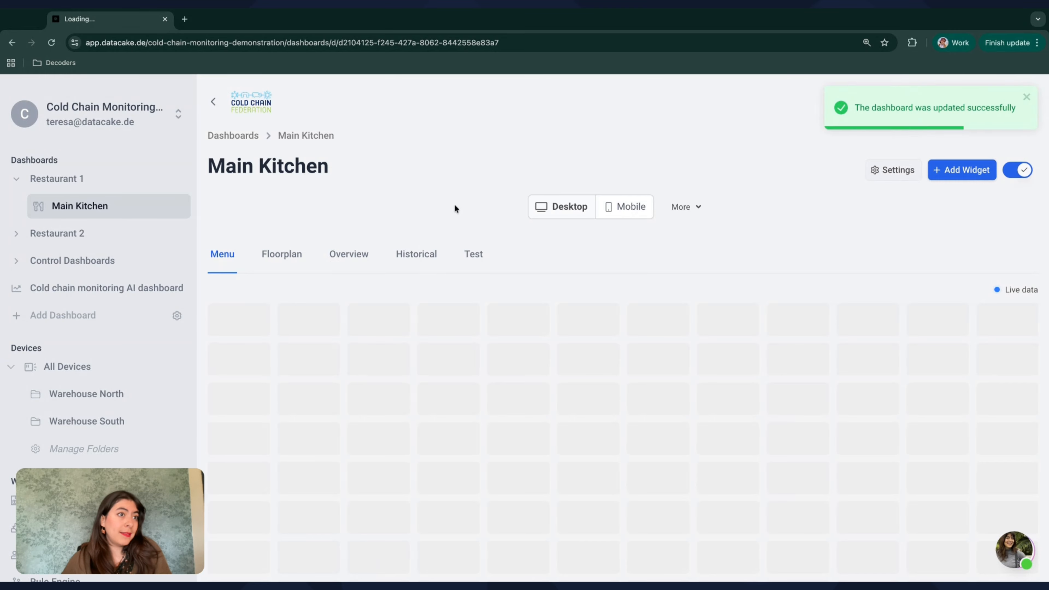
Step: Add a Menu navigation widget to the dashboard's empty Menu tab
click(960, 173)
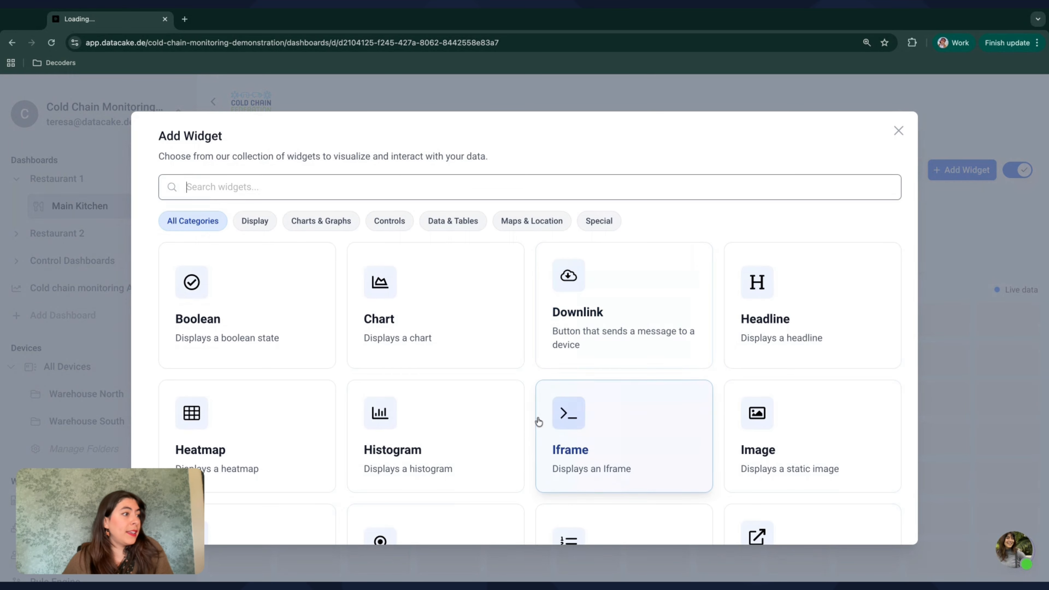
scroll(536, 422, down, 4)
scroll(624, 414, down, 3)
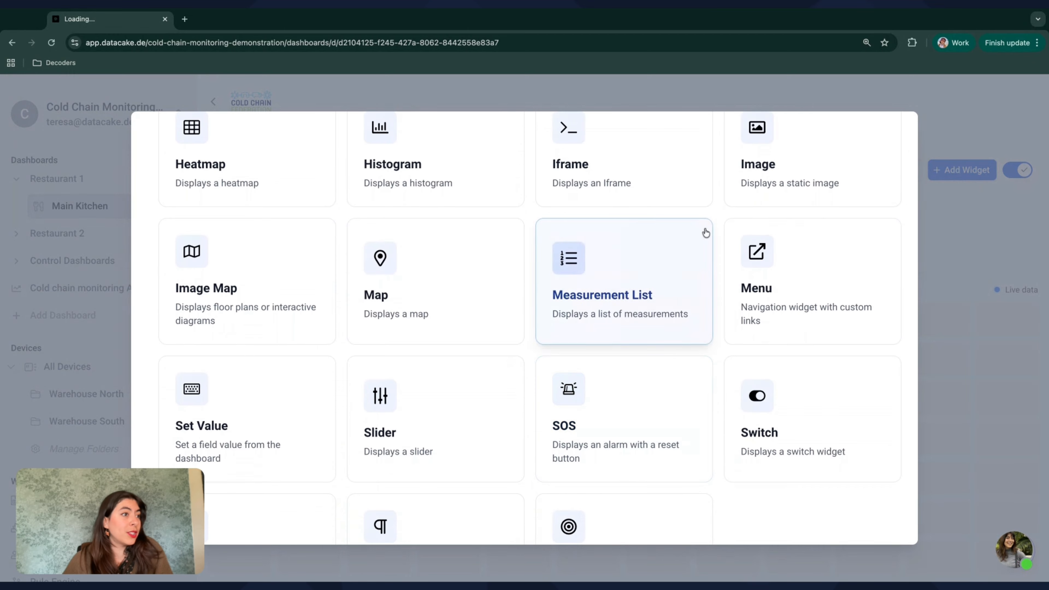
click(814, 294)
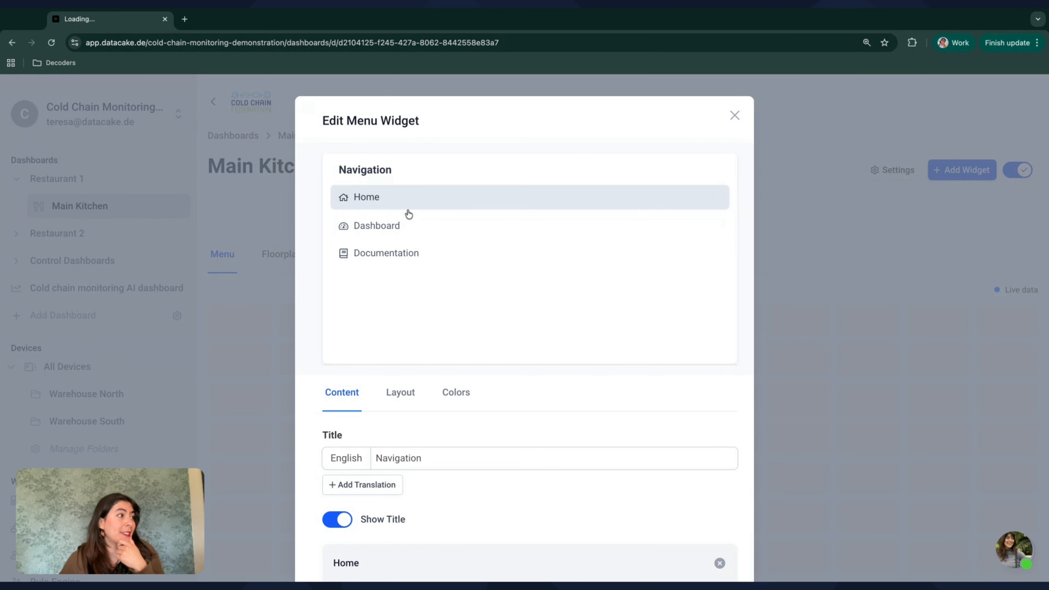
Step: Set the menu widget's English title to Menu
scroll(493, 343, down, 2)
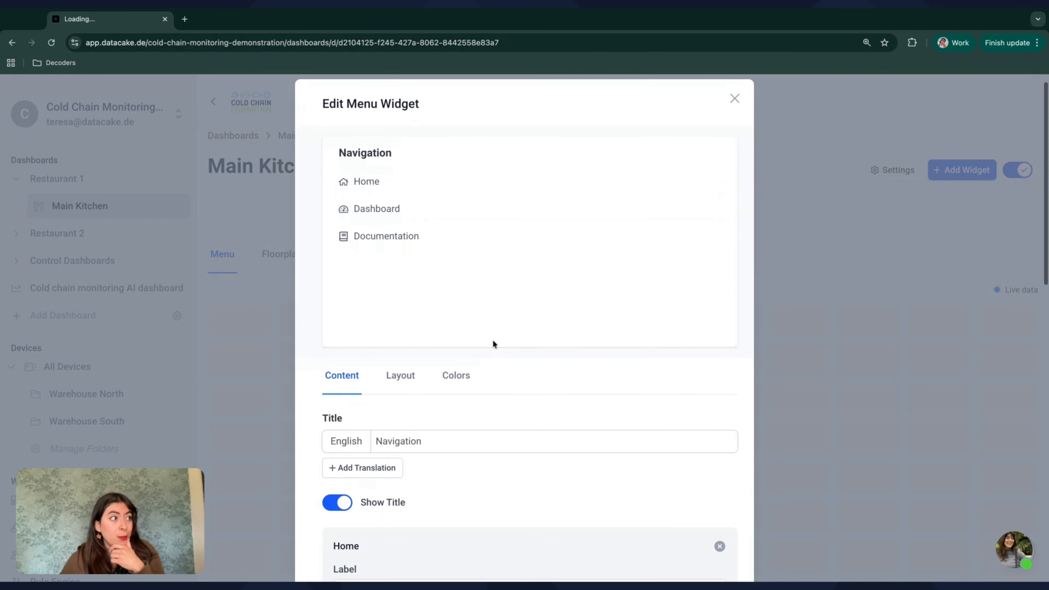
scroll(441, 253, down, 3)
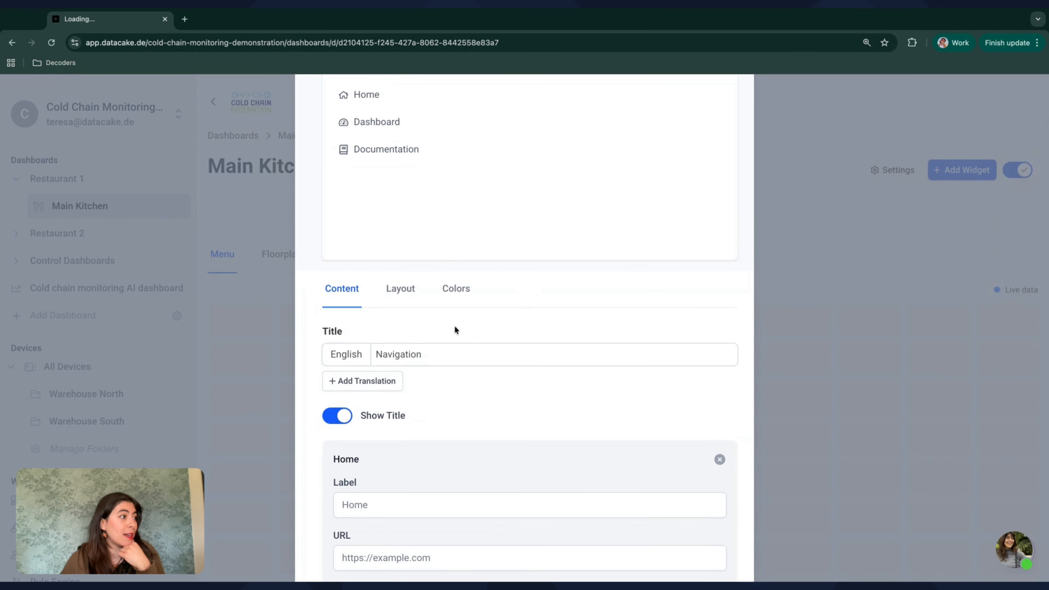
scroll(457, 326, down, 1)
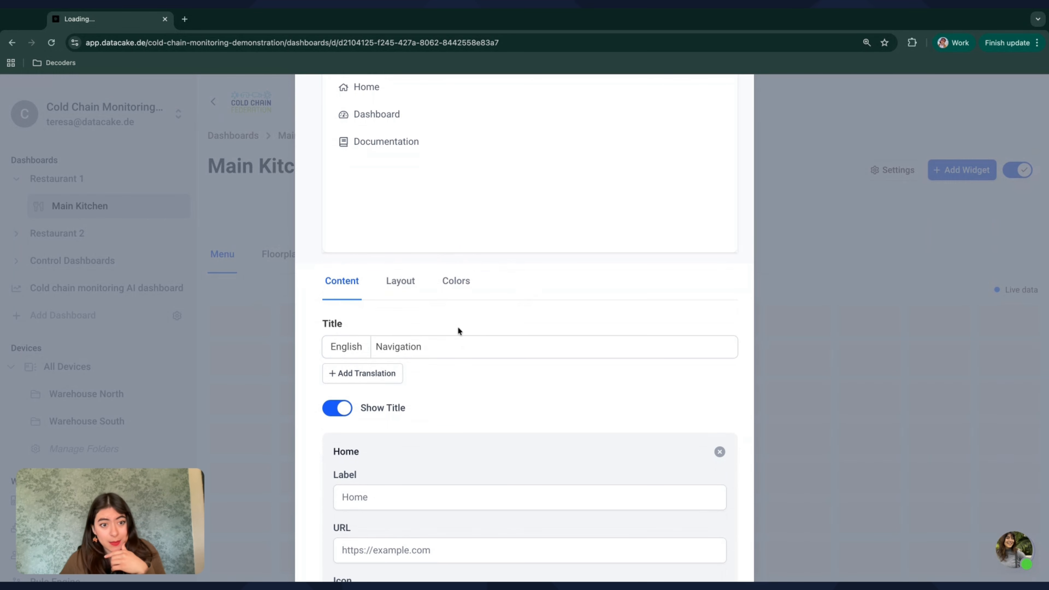
scroll(458, 326, down, 2)
scroll(433, 305, up, 3)
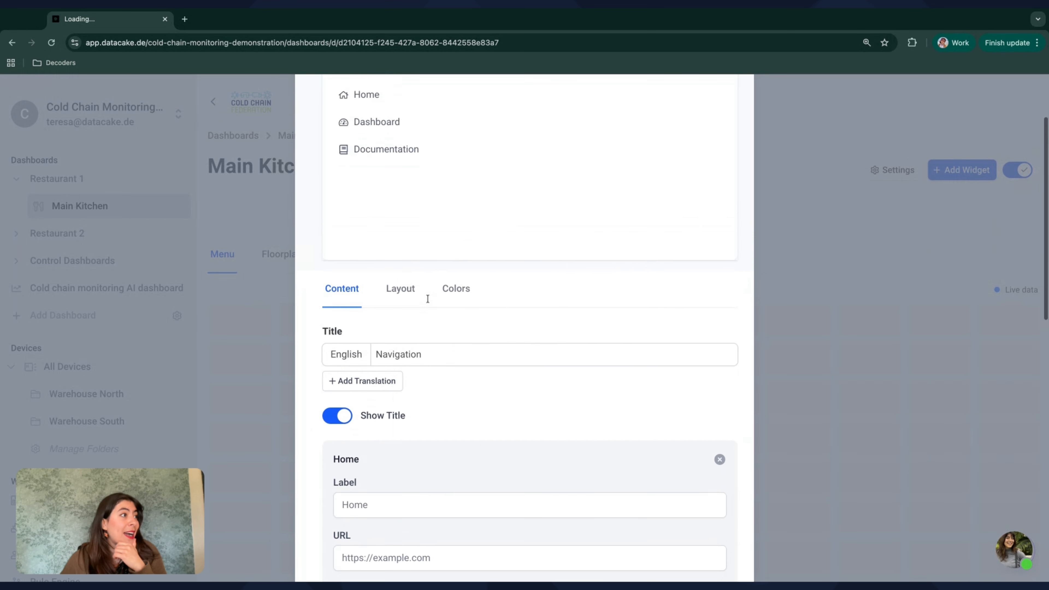
scroll(428, 299, up, 3)
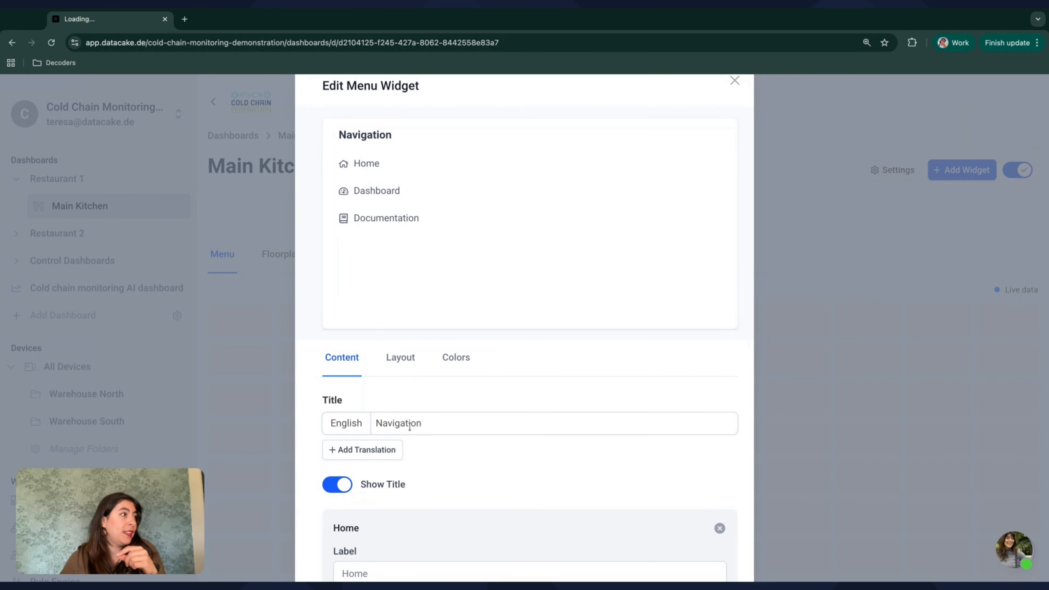
scroll(409, 423, down, 1)
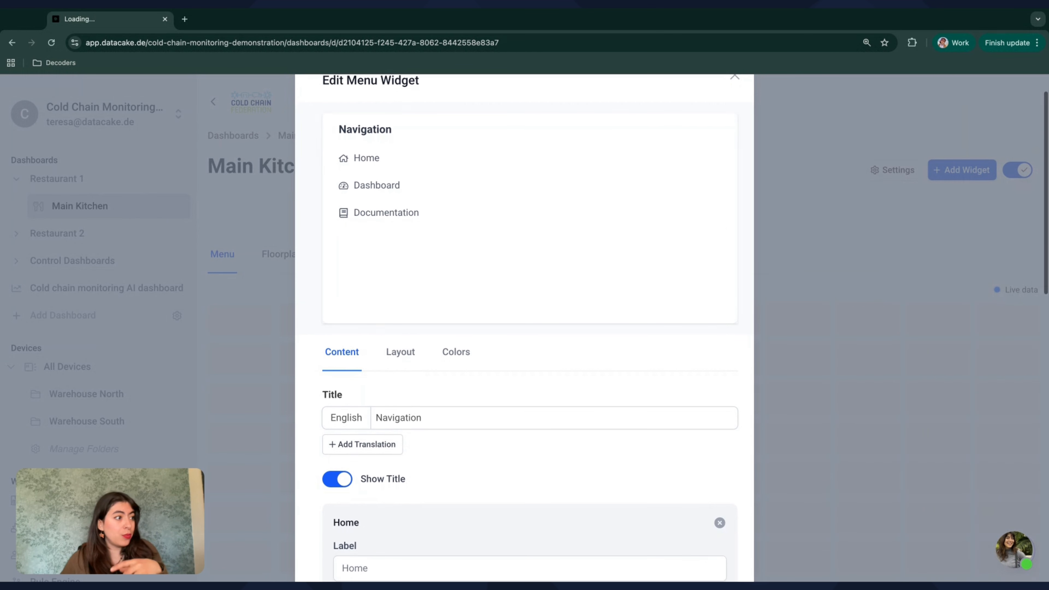
double_click(409, 417)
text(Menu)
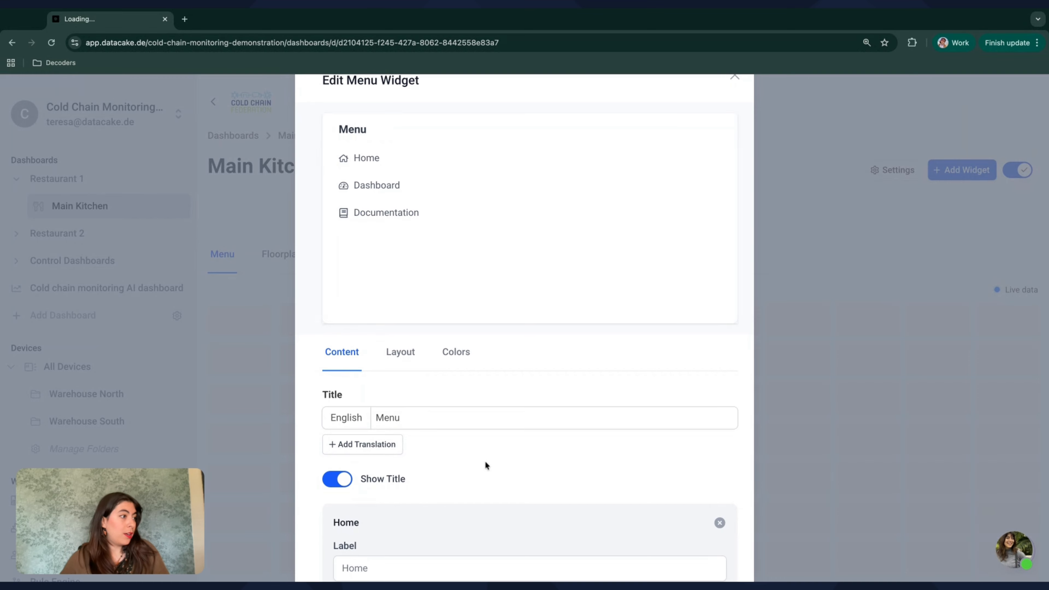
Step: Turn off the title display for the menu widget
scroll(486, 462, down, 1)
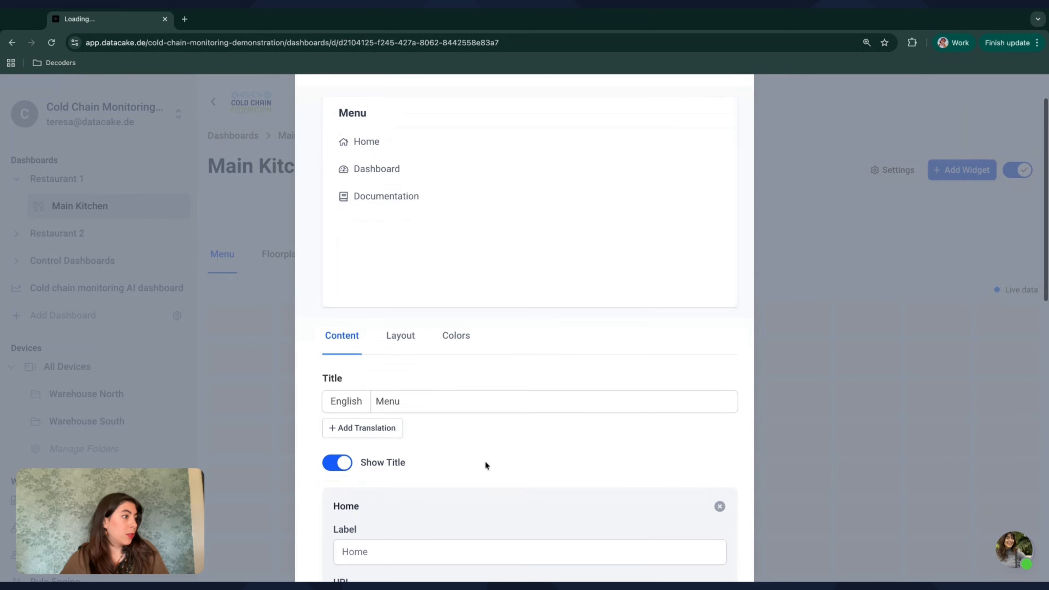
scroll(485, 465, down, 3)
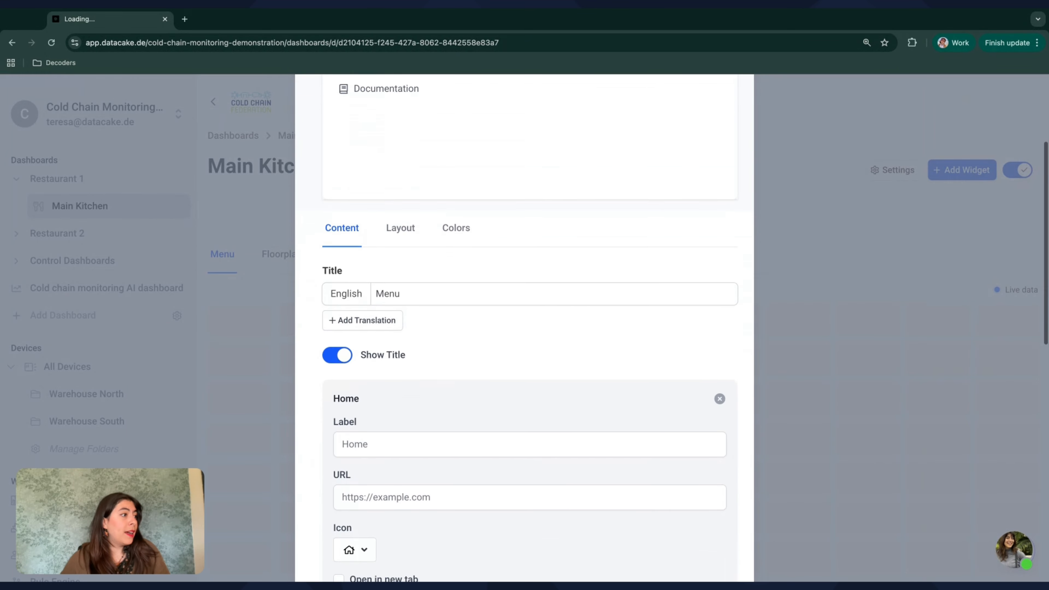
click(342, 362)
scroll(413, 372, up, 5)
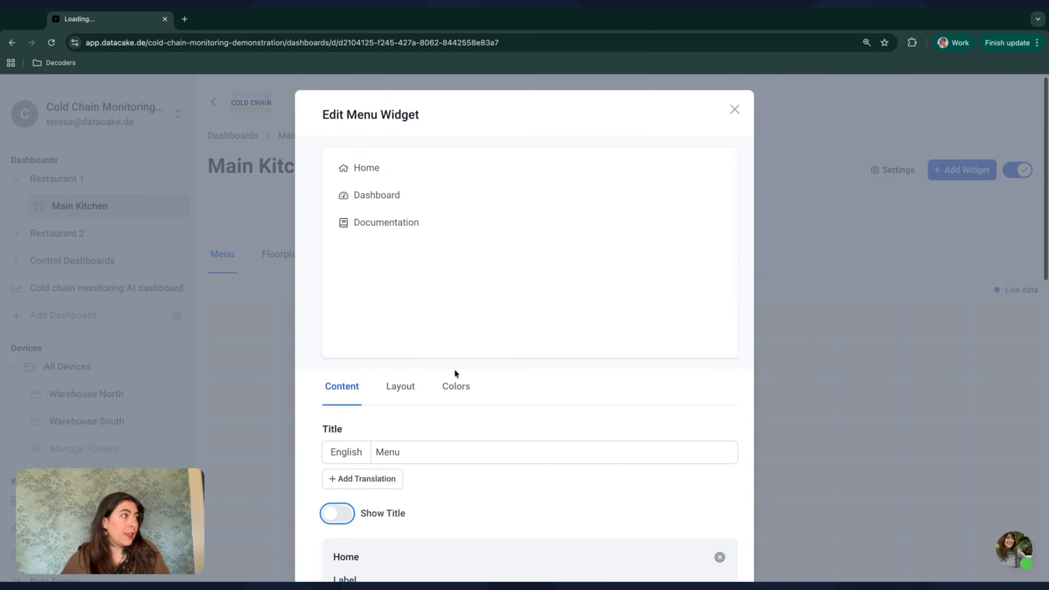
Step: Review the Home item's label and URL and set its link to open in a new tab
scroll(492, 506, down, 7)
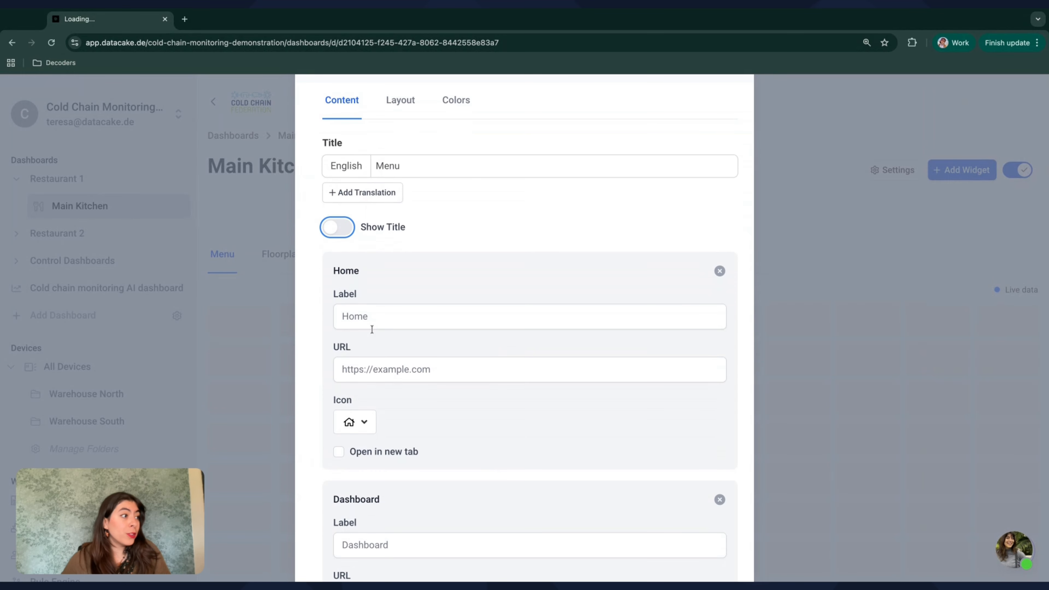
click(377, 316)
scroll(377, 316, down, 1)
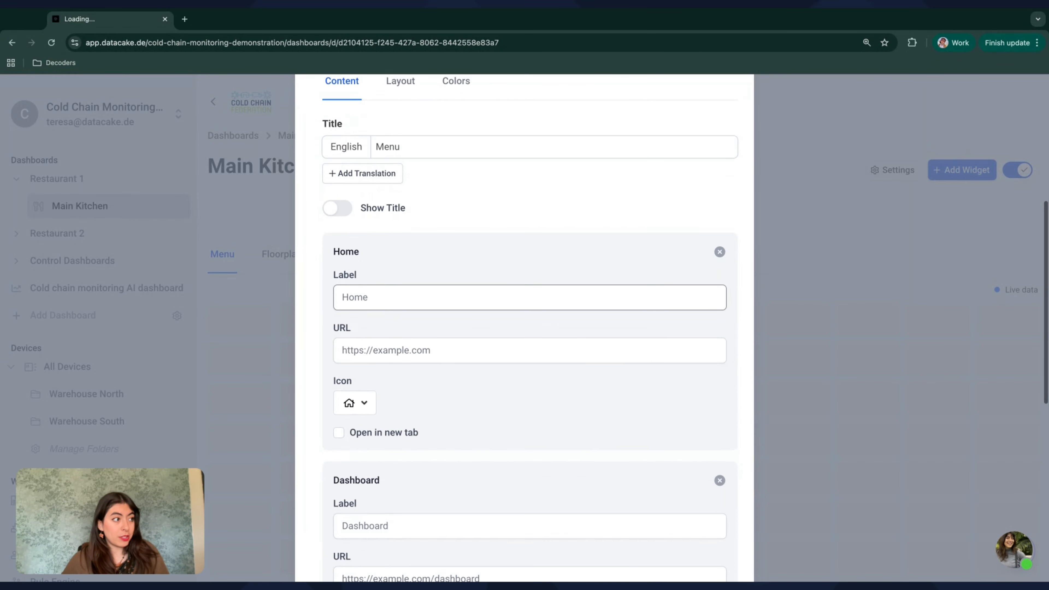
click(393, 353)
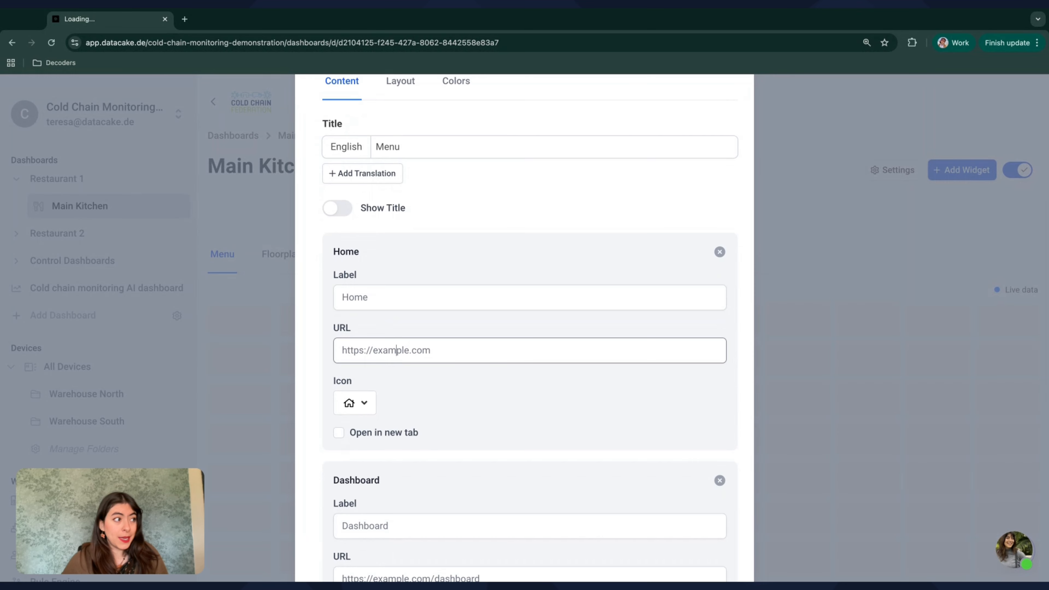
scroll(395, 349, down, 1)
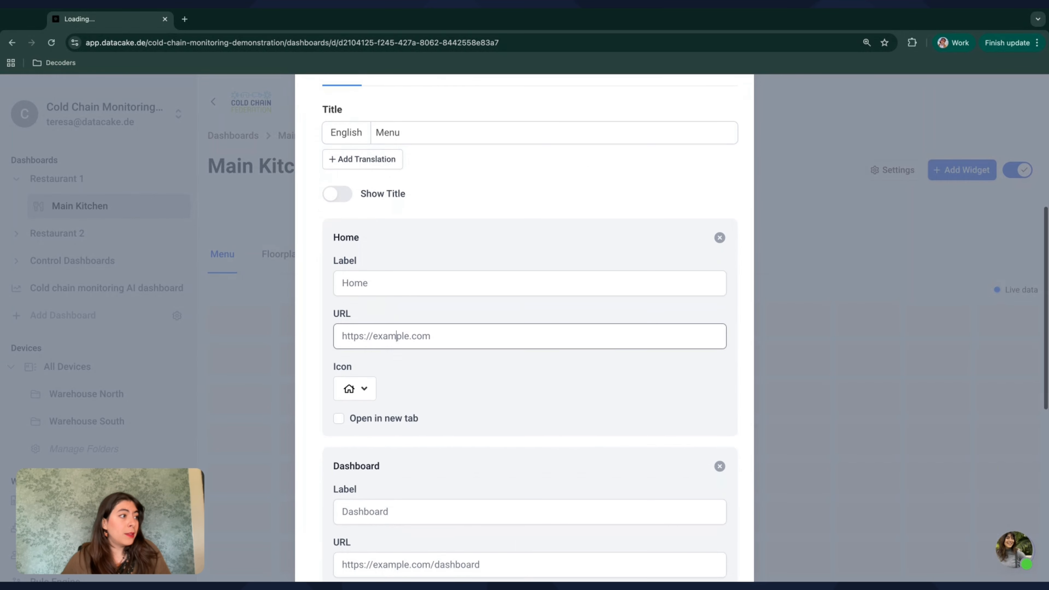
scroll(437, 328, up, 1)
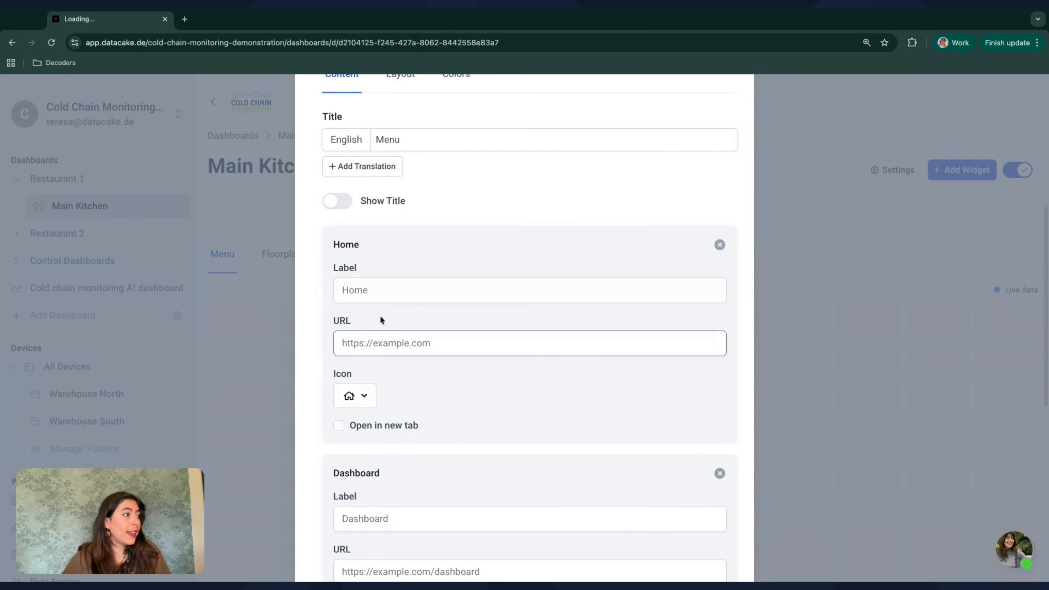
scroll(400, 362, up, 6)
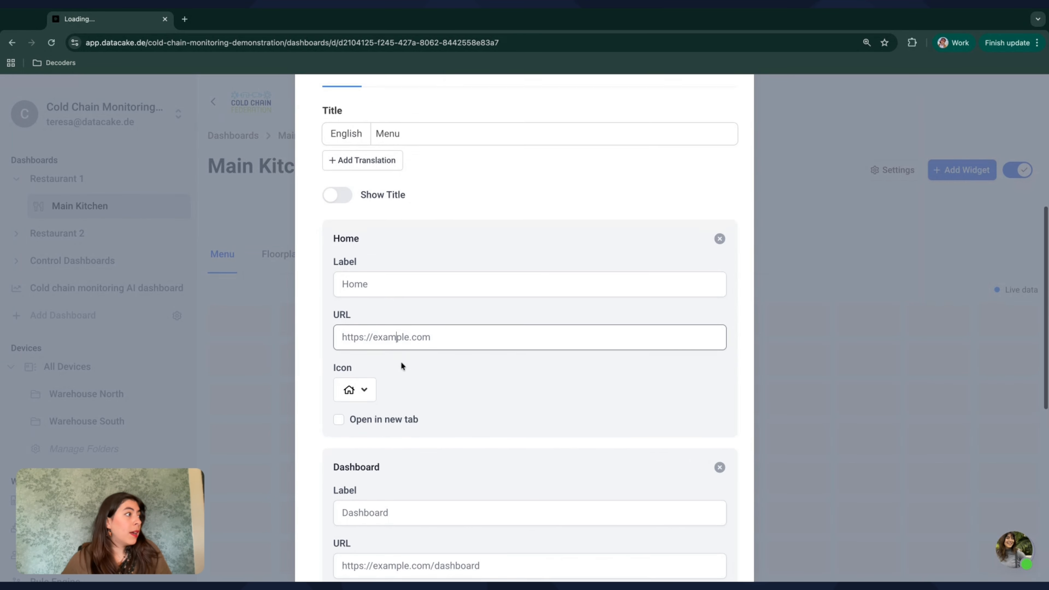
scroll(596, 315, up, 2)
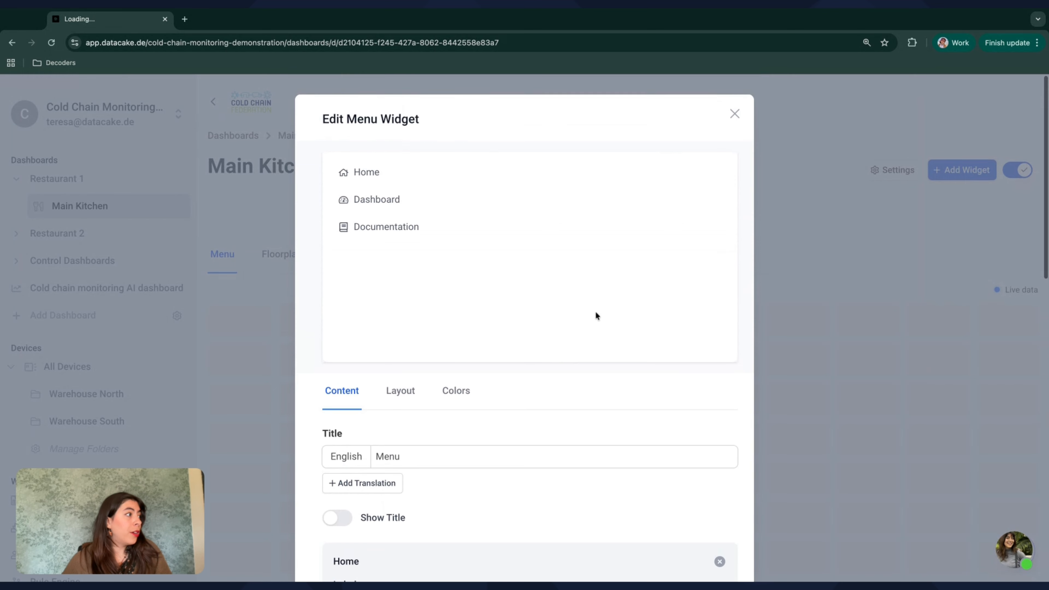
scroll(628, 391, down, 10)
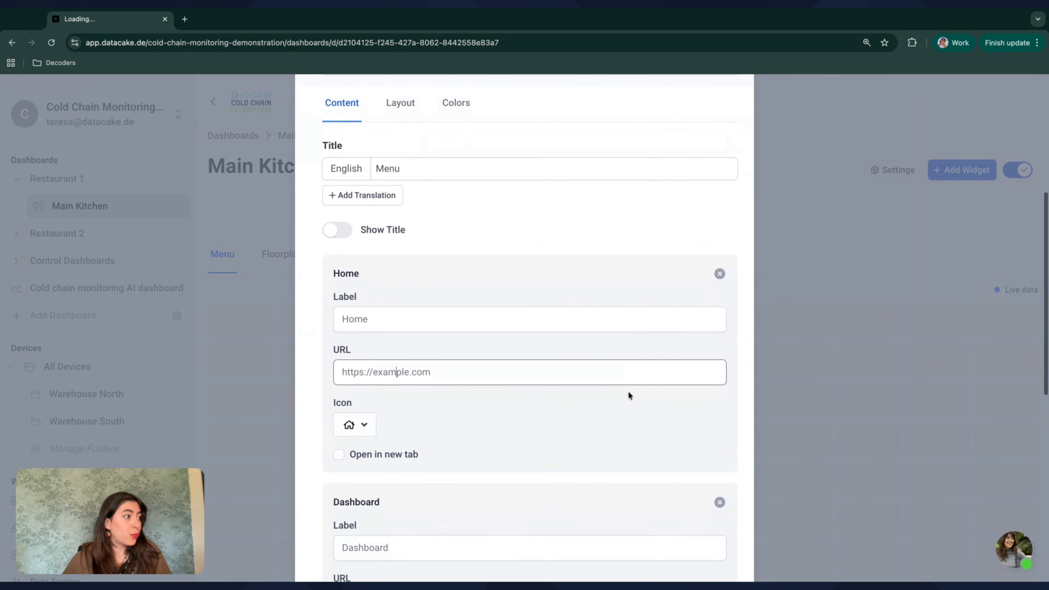
click(337, 270)
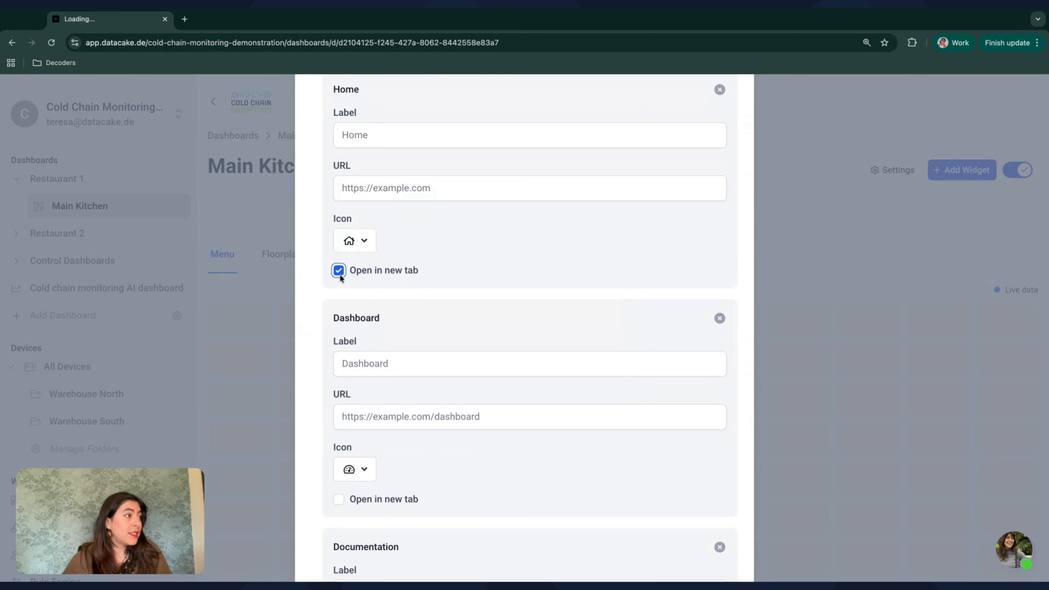
Step: Relabel the Dashboard menu item as Control dashboard and set its link to open in a new tab
scroll(473, 327, down, 2)
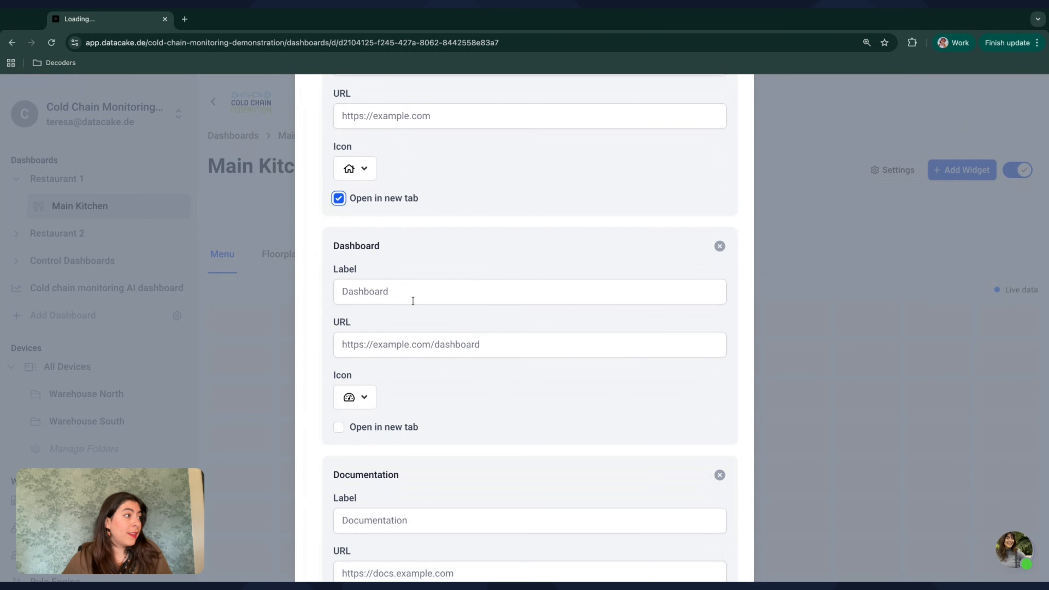
click(394, 292)
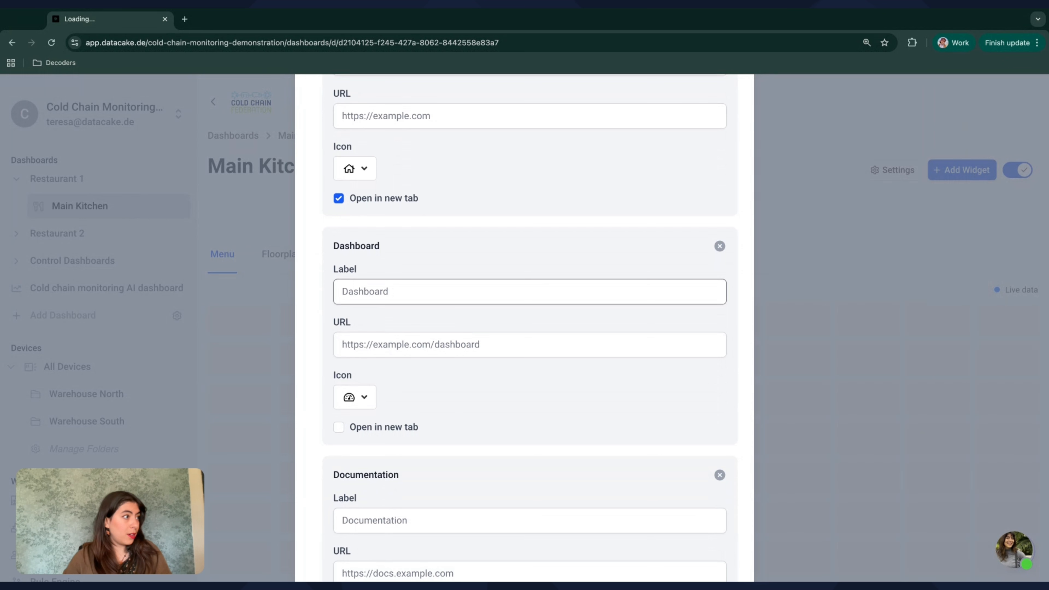
key(BackSpace)
key(BackSpace)
key(BackSpace)
key(BackSpace)
key(BackSpace)
key(BackSpace)
key(BackSpace)
key(BackSpace)
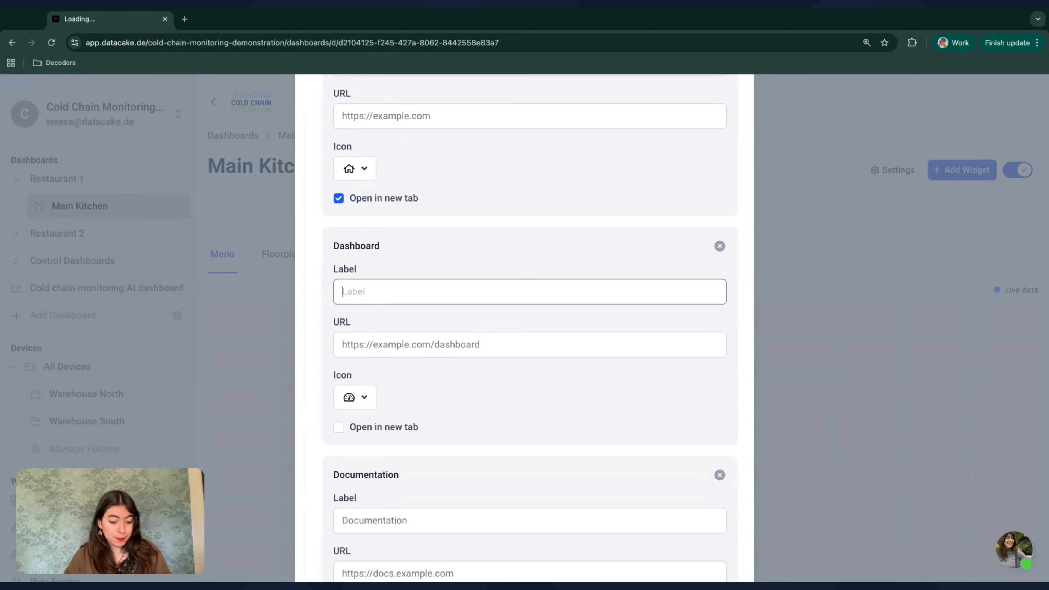
text(Control dashboard)
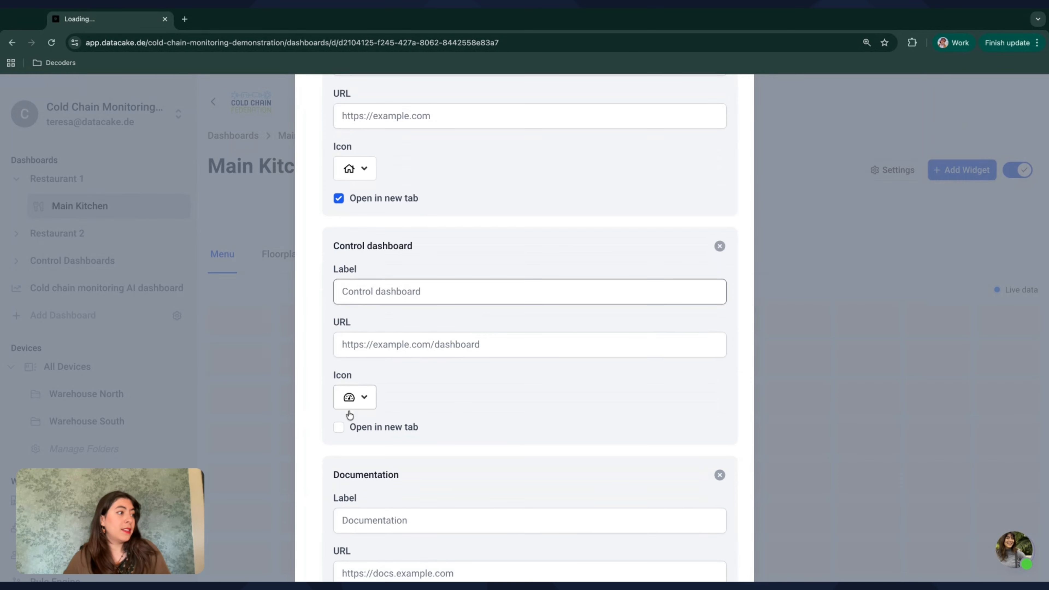
click(339, 427)
scroll(420, 430, down, 1)
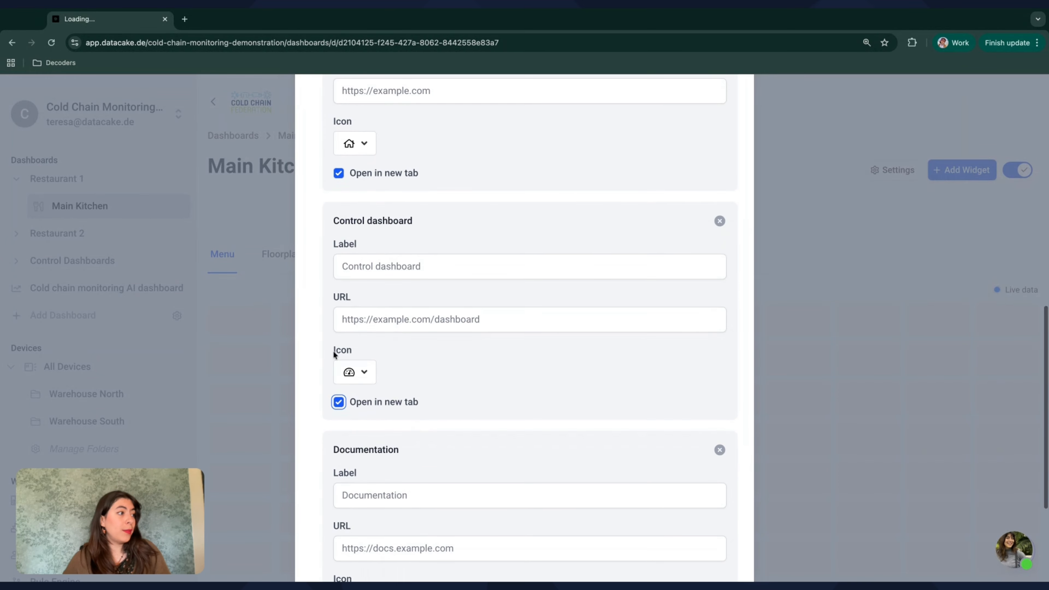
Step: Change the Control dashboard menu item's icon to the arrow-in-a-box icon
click(356, 372)
scroll(454, 374, down, 2)
scroll(485, 376, down, 2)
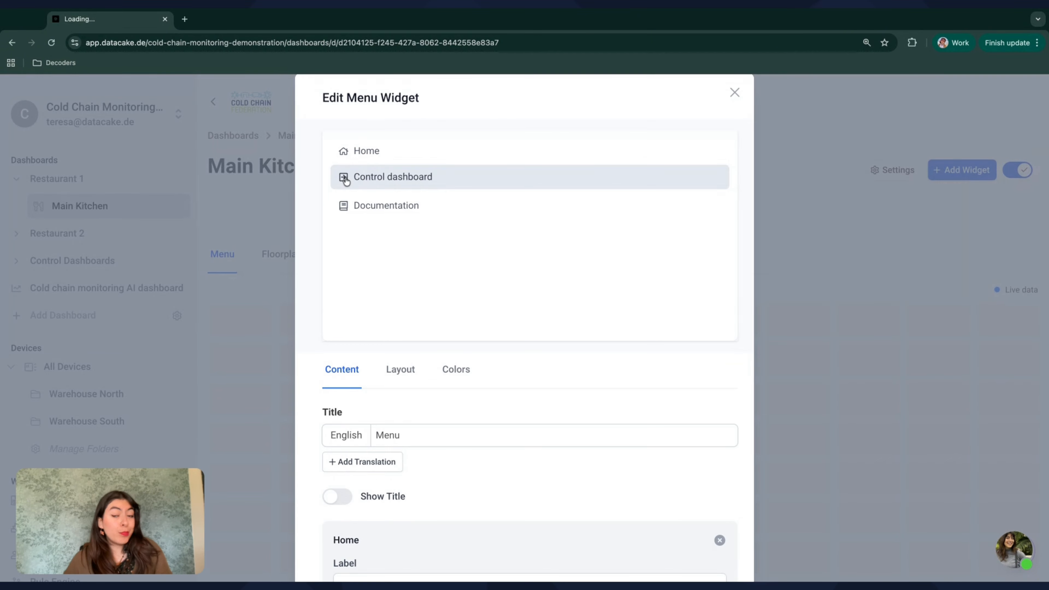
Step: Add extra blank menu items below Documentation and remove them again
scroll(518, 372, down, 15)
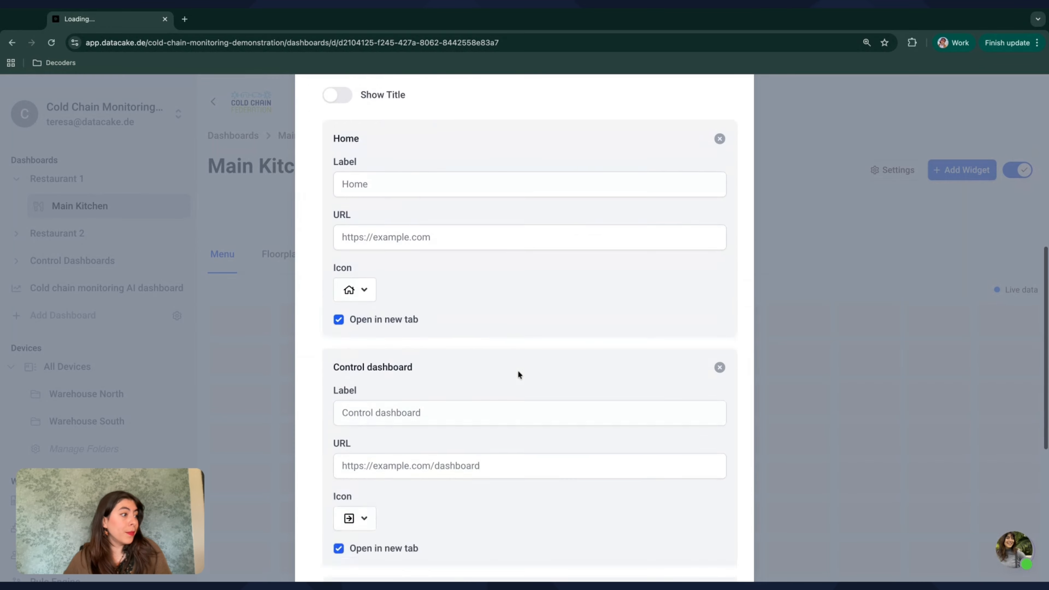
scroll(425, 498, down, 1)
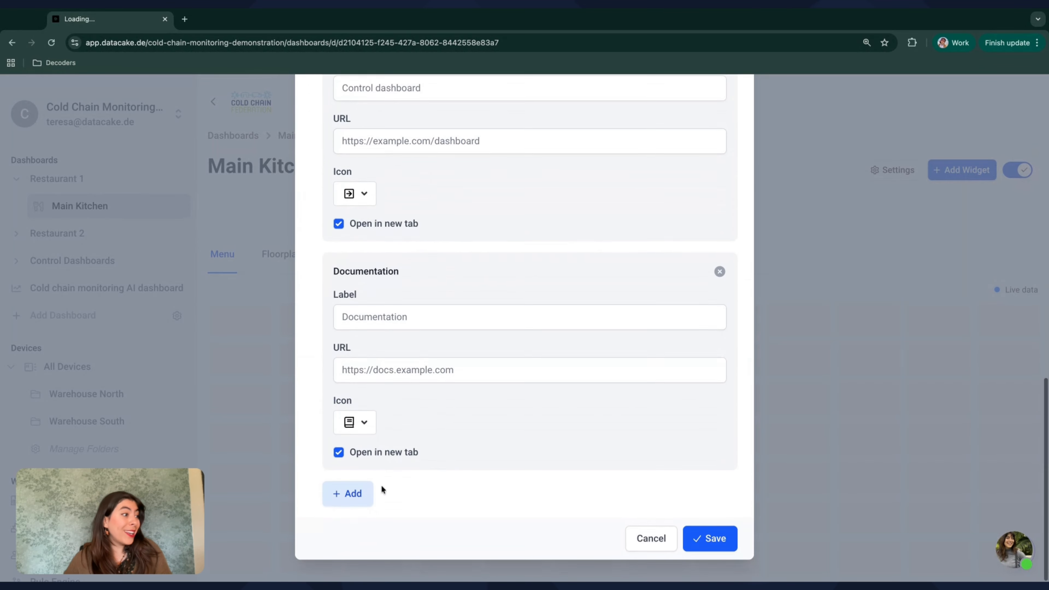
click(354, 492)
scroll(351, 510, down, 5)
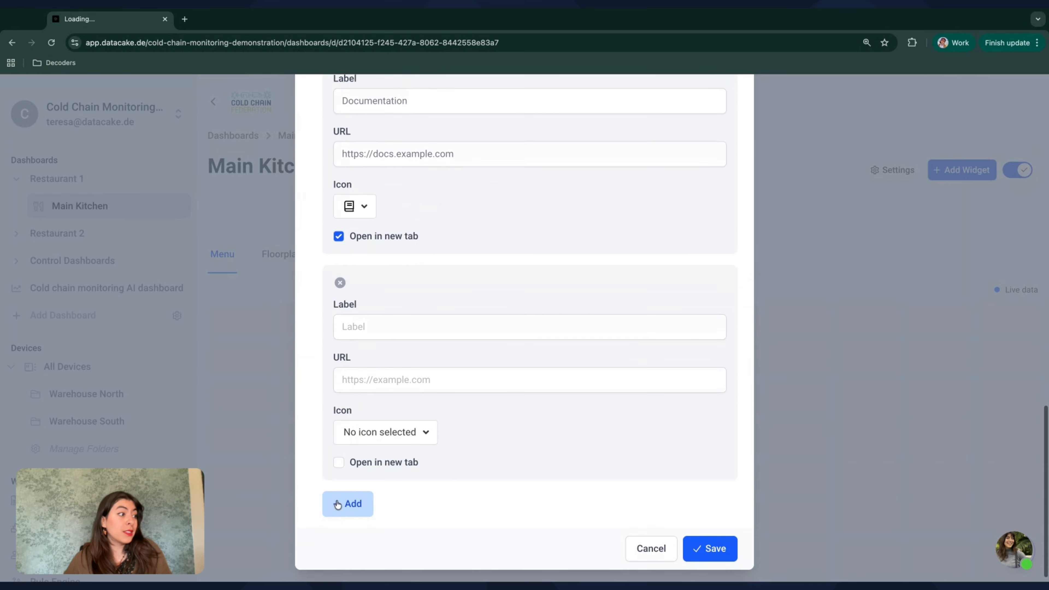
click(348, 504)
scroll(337, 505, down, 3)
scroll(338, 505, down, 3)
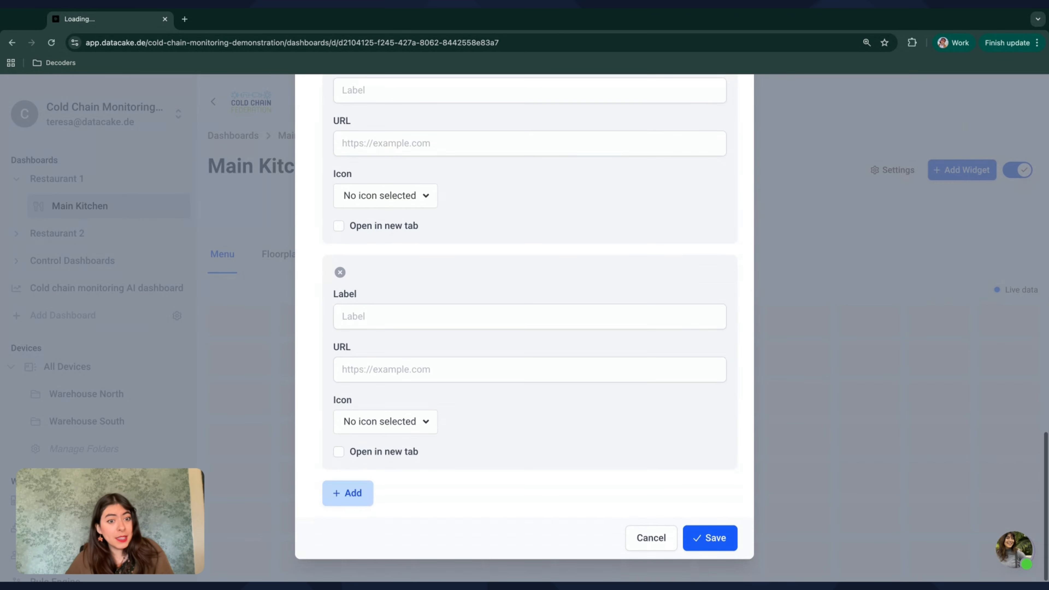
click(349, 495)
scroll(357, 502, down, 3)
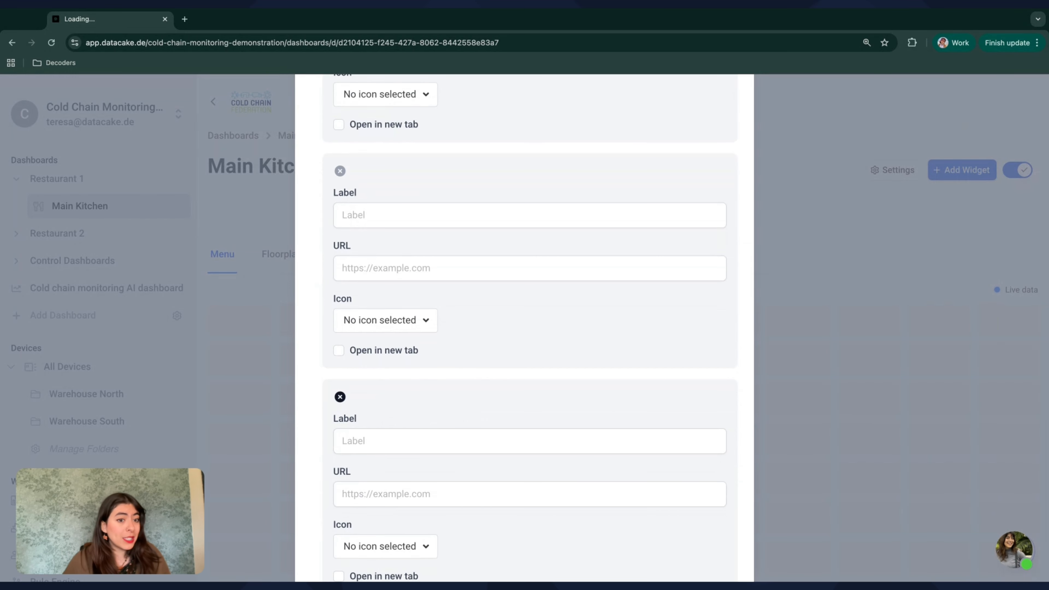
click(340, 397)
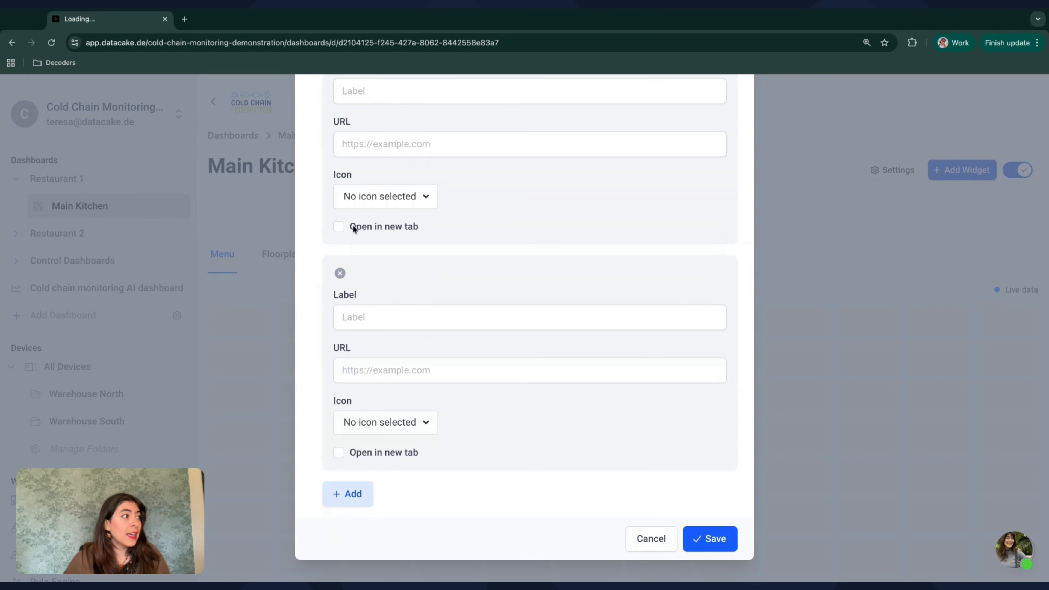
click(340, 274)
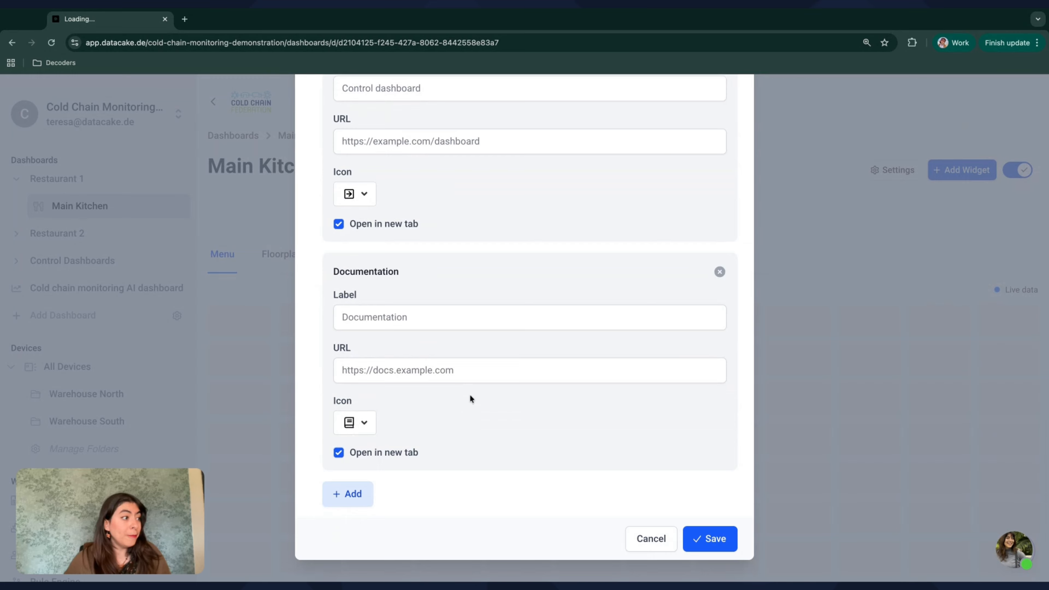
Step: Set the menu widget's layout type to Top Bar (Horizontal) and its font size to Large
scroll(470, 394, up, 15)
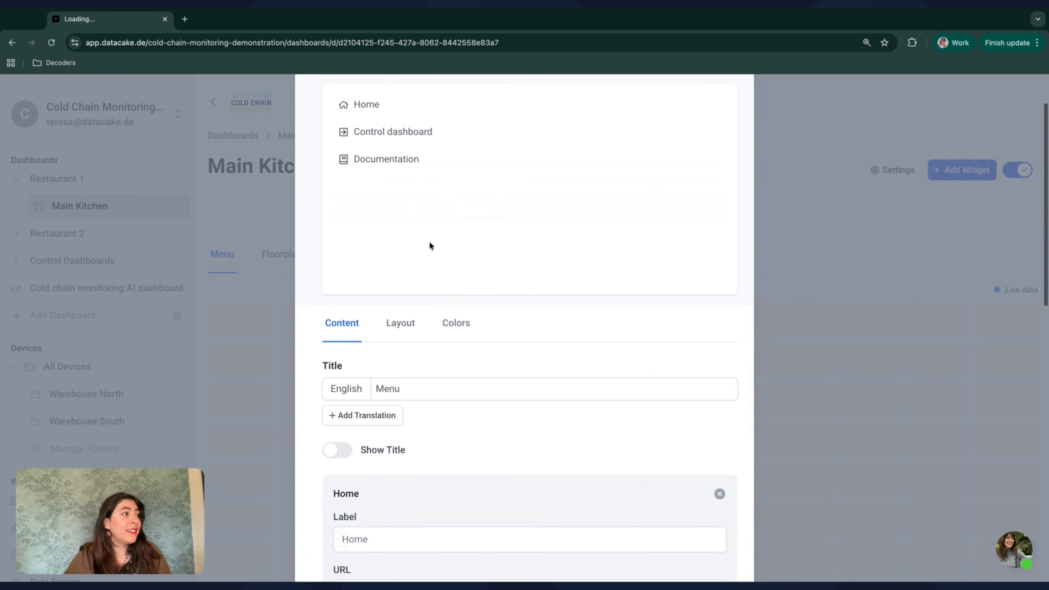
click(404, 344)
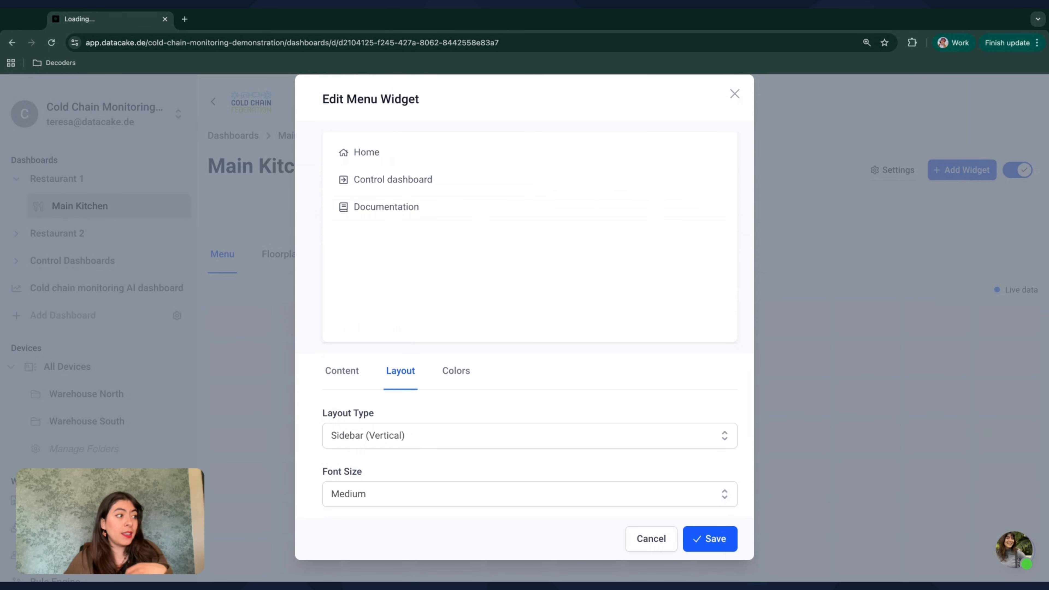
click(430, 439)
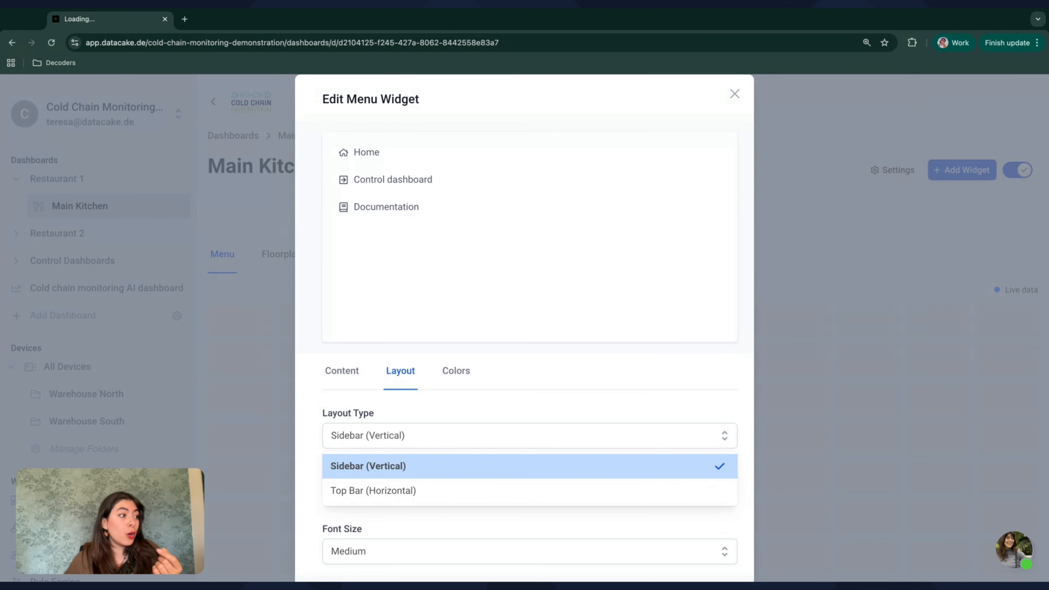
click(391, 490)
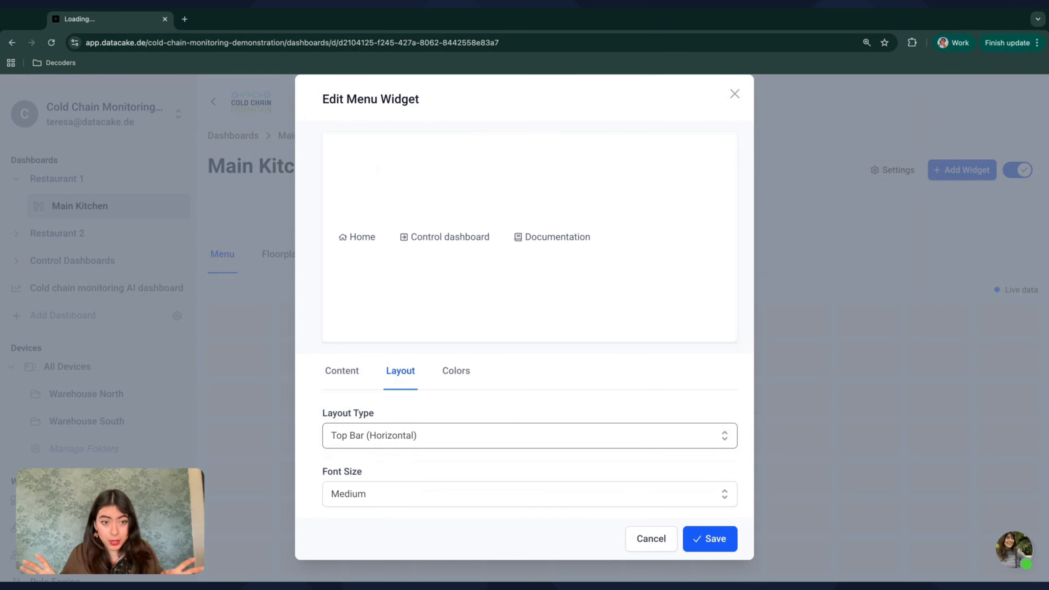
click(362, 494)
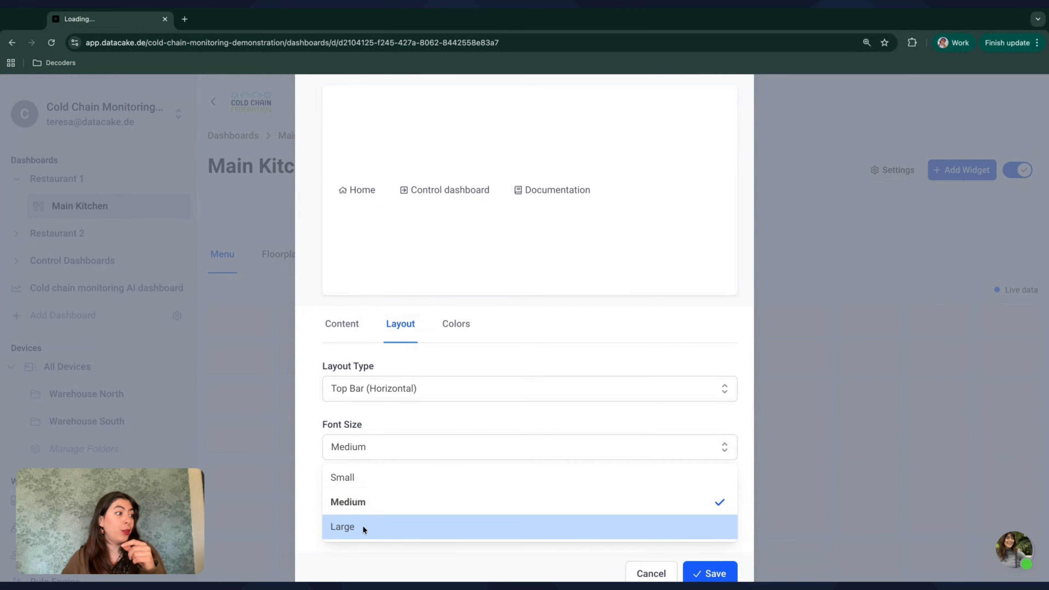
click(359, 529)
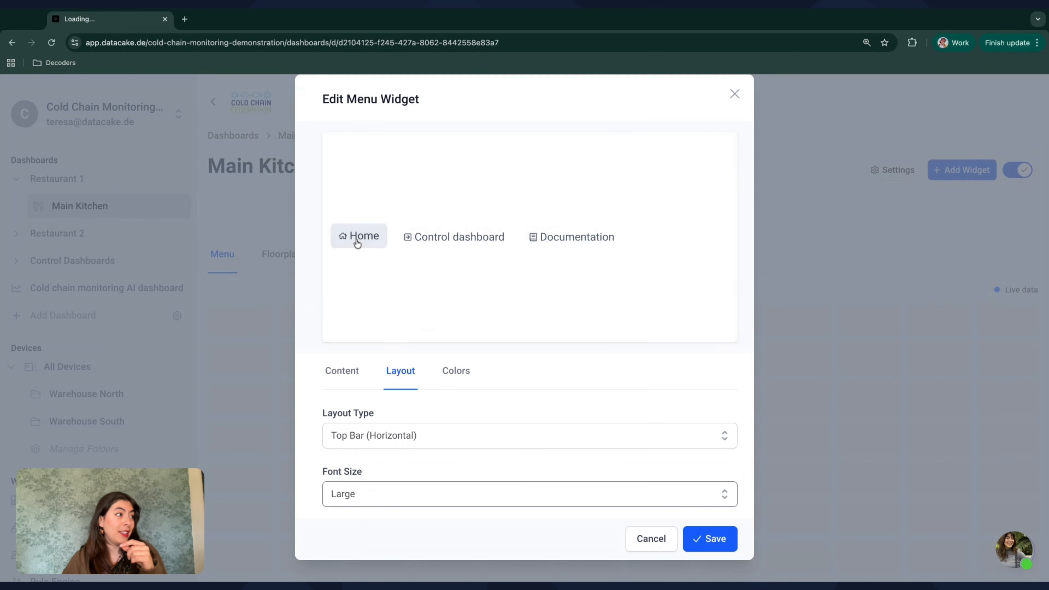
Step: Try background colors #f56565 and #9f7aea on the menu widget and clear the background color again
click(460, 375)
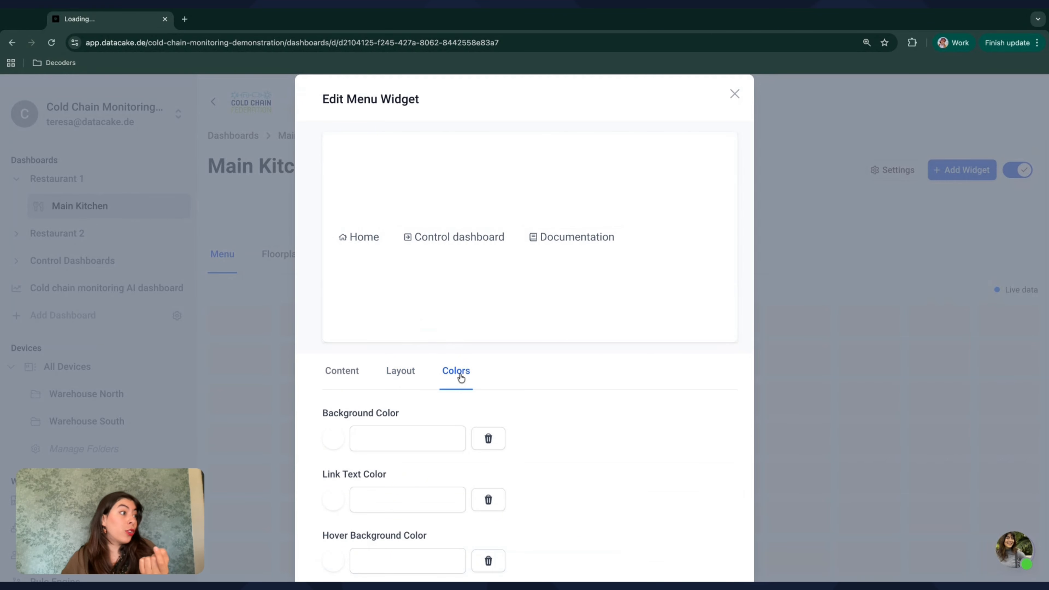
scroll(413, 392, down, 1)
click(341, 418)
click(378, 450)
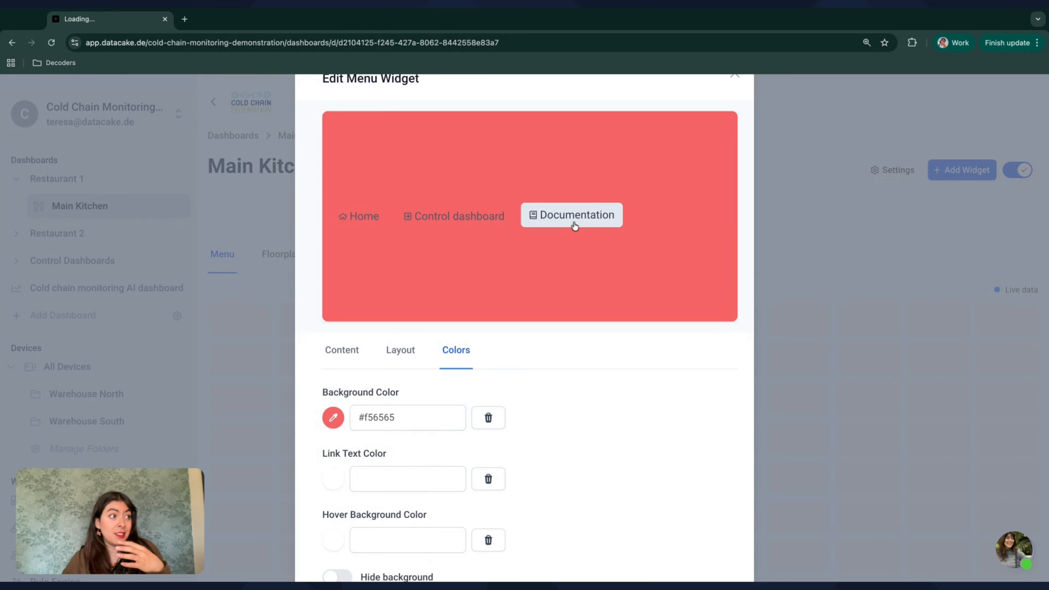
click(335, 419)
click(378, 500)
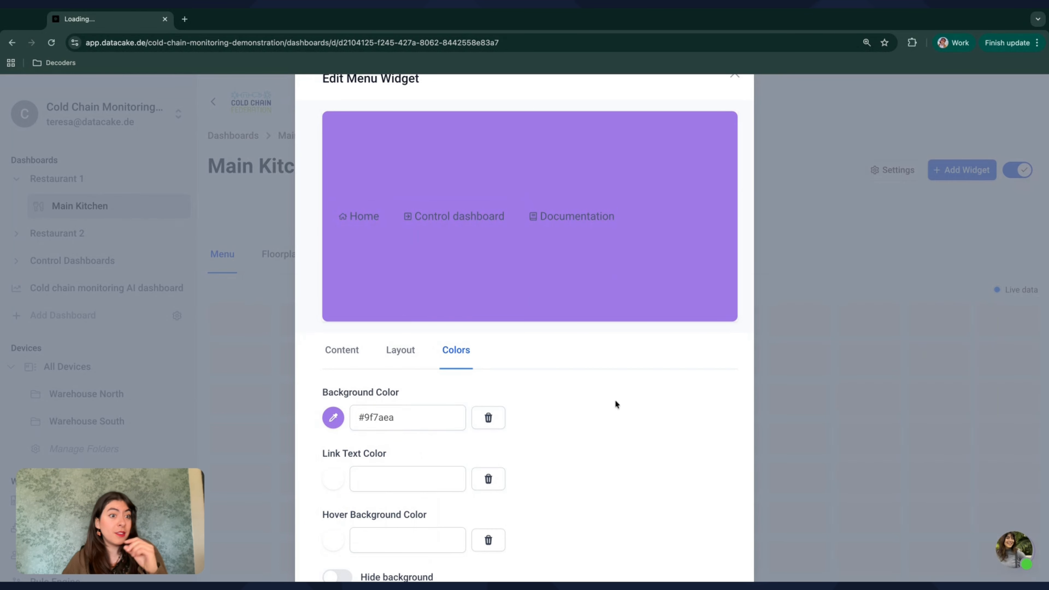
scroll(615, 401, down, 3)
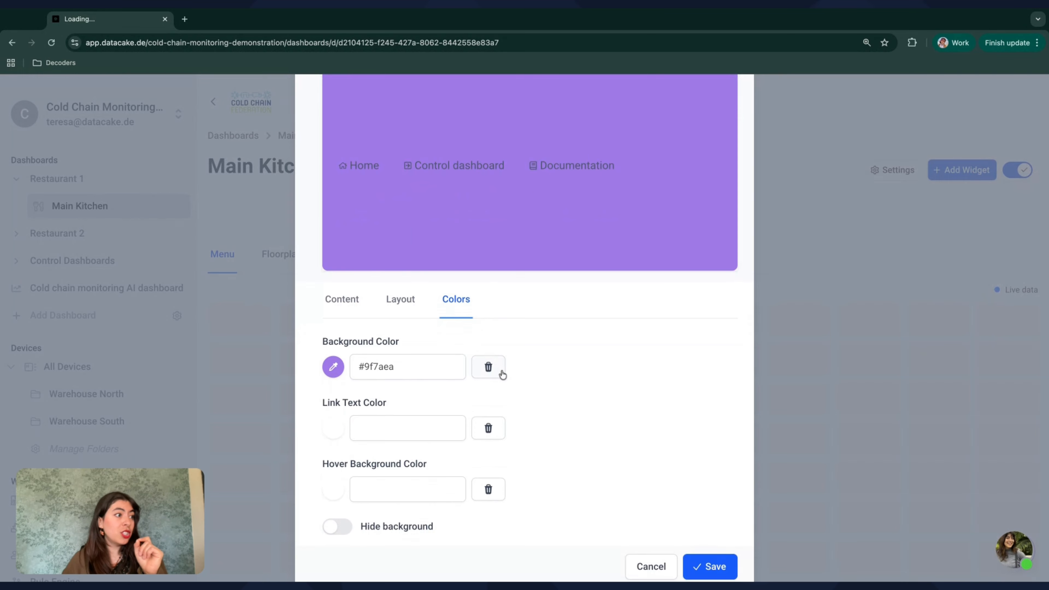
click(502, 373)
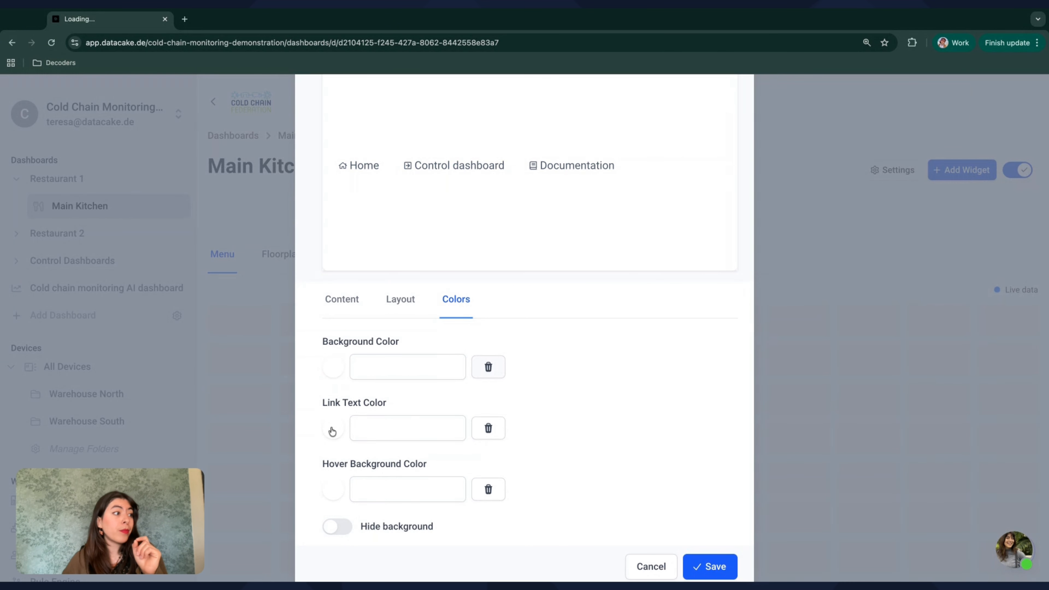
Step: Try link text color #f56565 and hover background color #ed8936, and clear both colors again
click(332, 429)
click(374, 463)
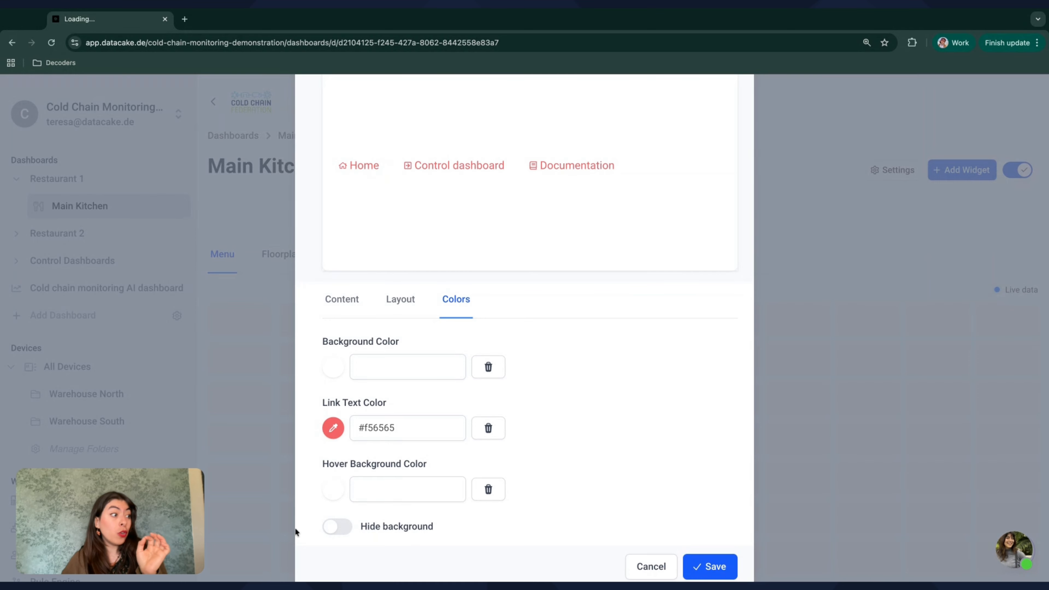
click(335, 488)
click(410, 523)
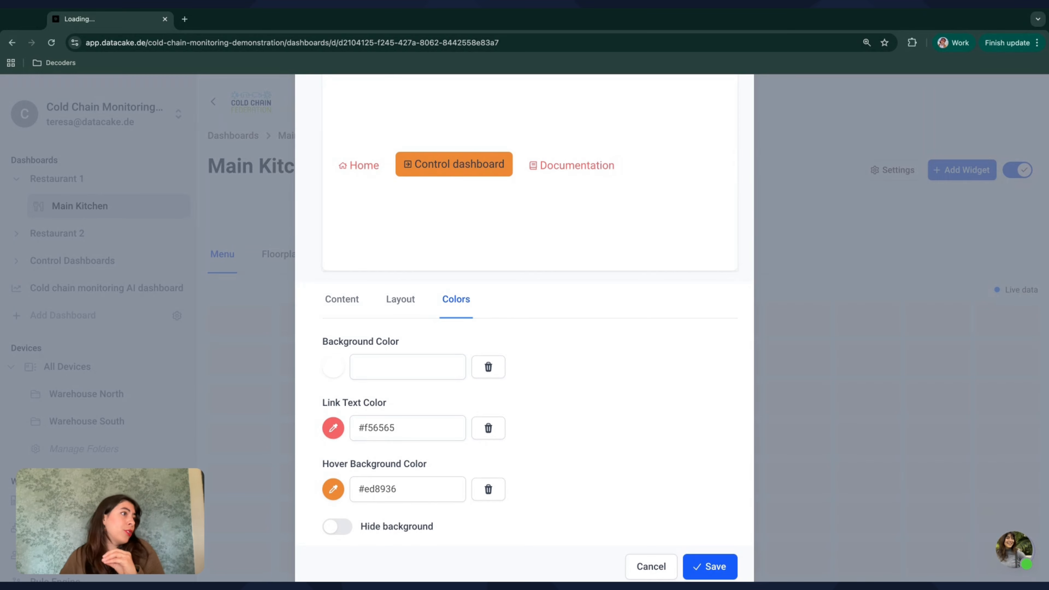
scroll(545, 414, down, 1)
click(480, 402)
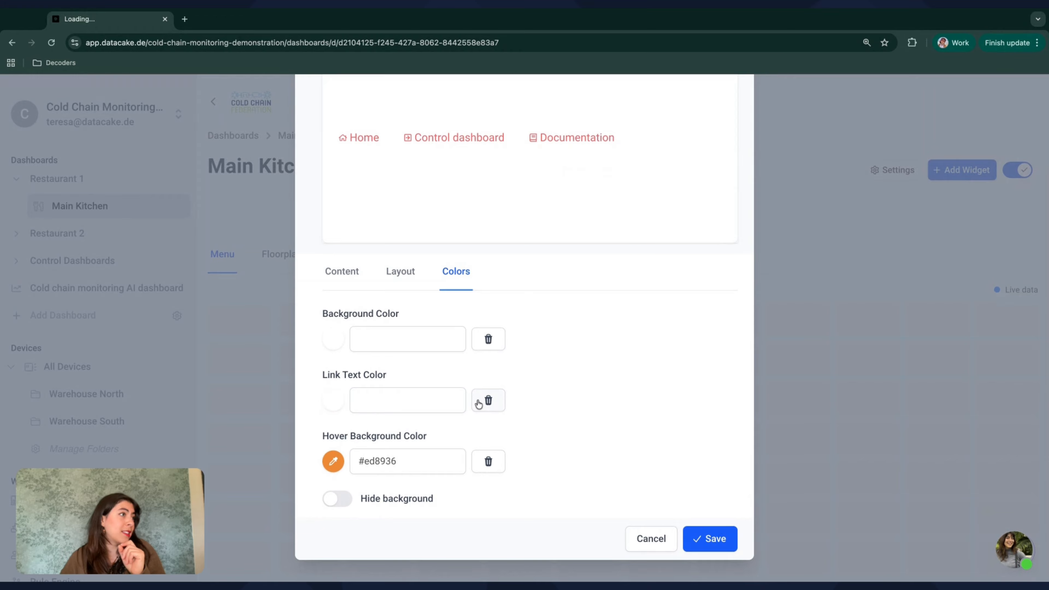
click(488, 463)
Step: Set the menu widget's hover background color to the blue #4299e1
scroll(537, 409, up, 2)
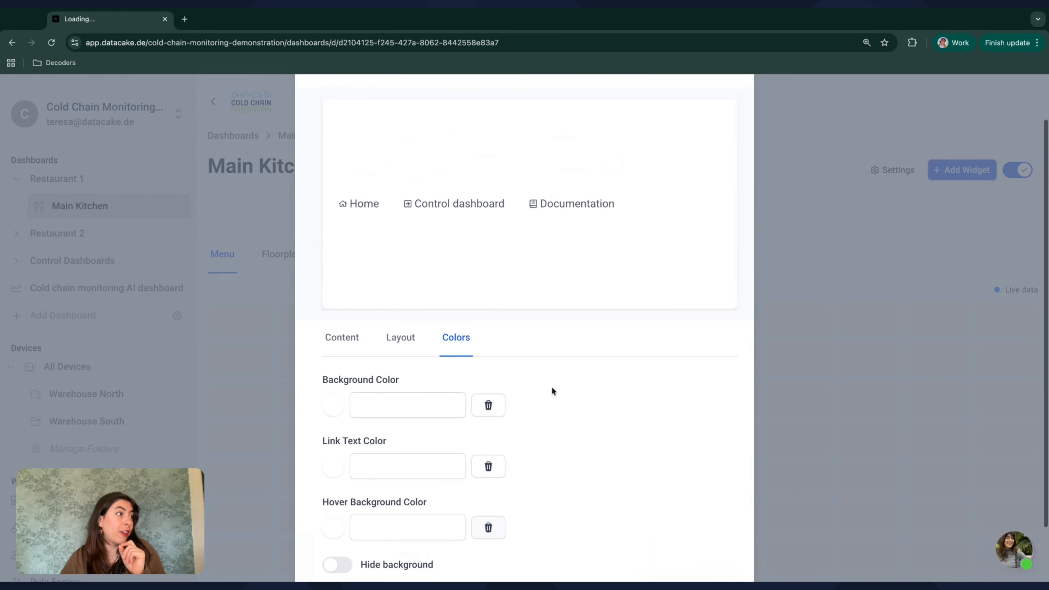
click(334, 530)
scroll(335, 533, down, 1)
click(345, 576)
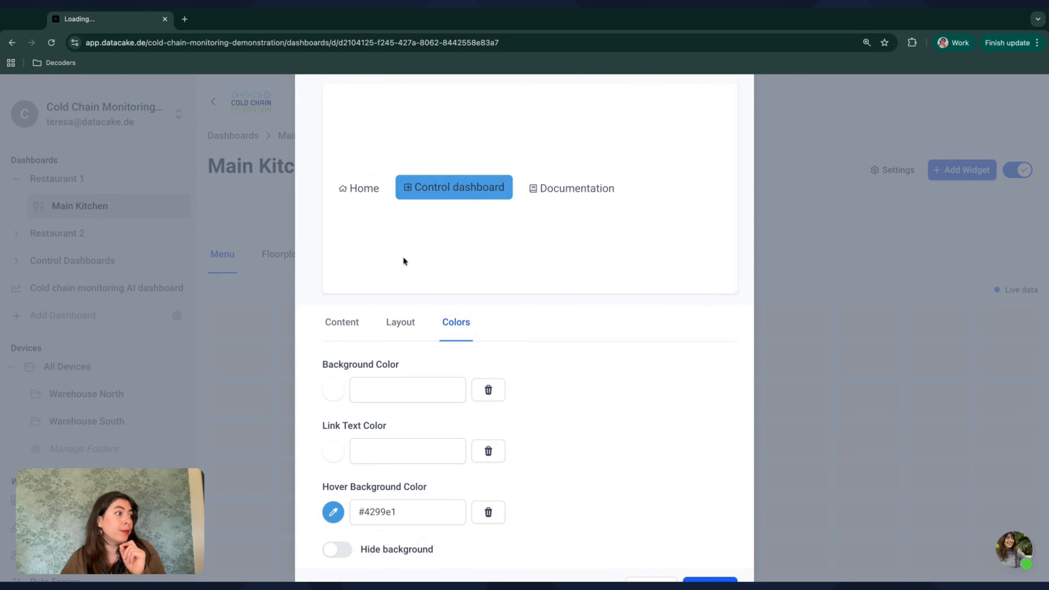
Step: Open docs.datacake.de in a new browser tab and copy its address for the Documentation menu item
scroll(403, 258, up, 1)
click(400, 328)
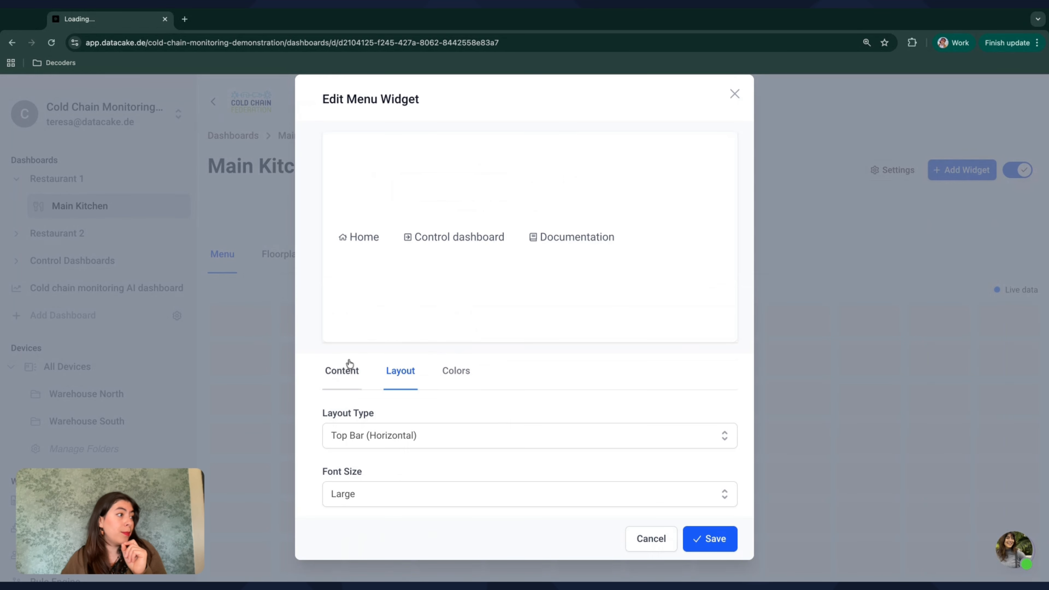
click(344, 369)
scroll(471, 455, down, 10)
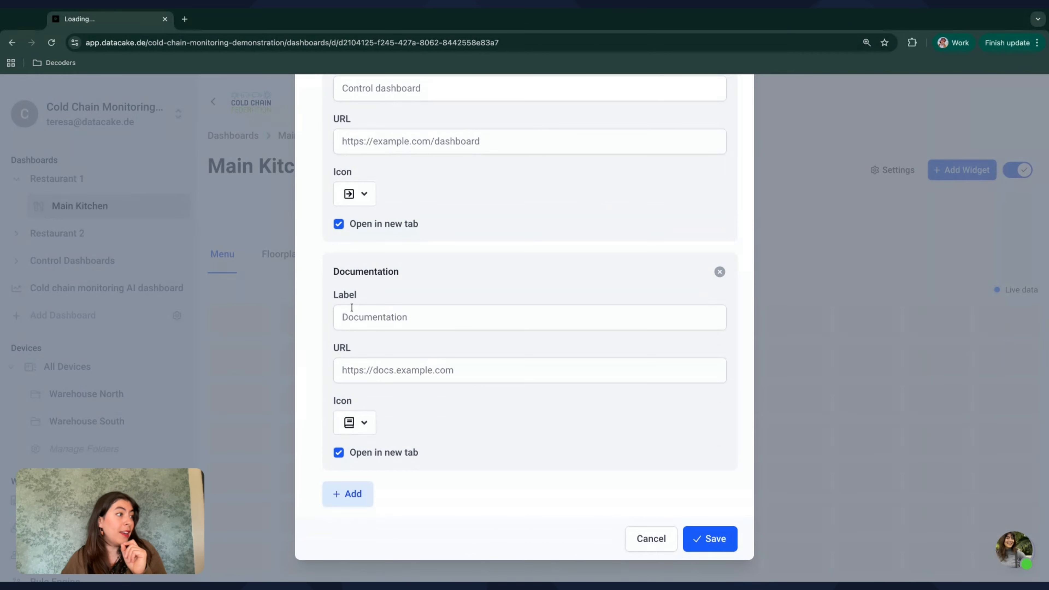
click(188, 21)
text(docs)
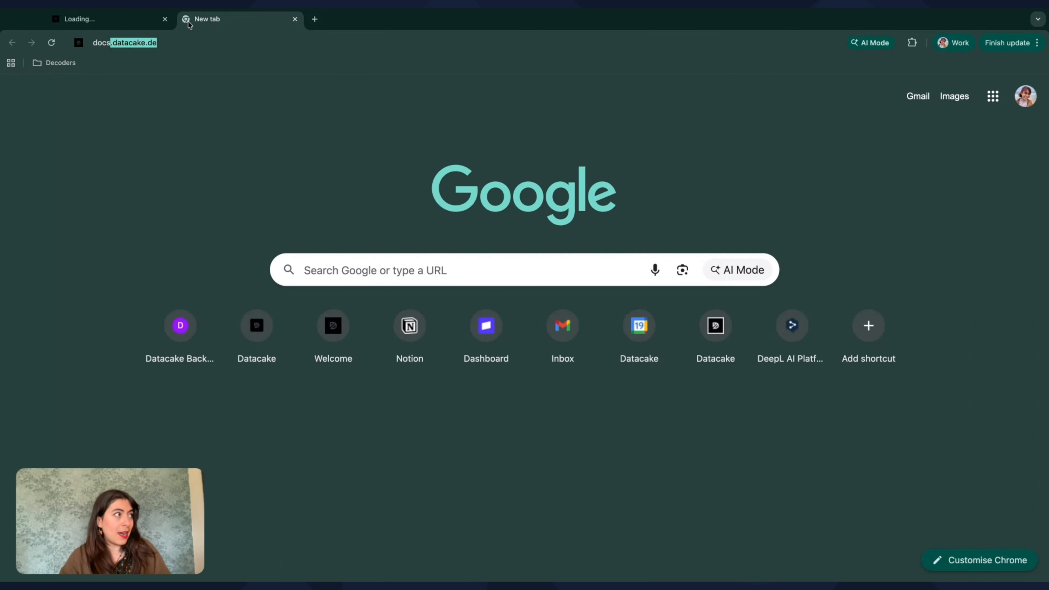
key(Return)
click(185, 41)
key(ctrl+c)
click(117, 21)
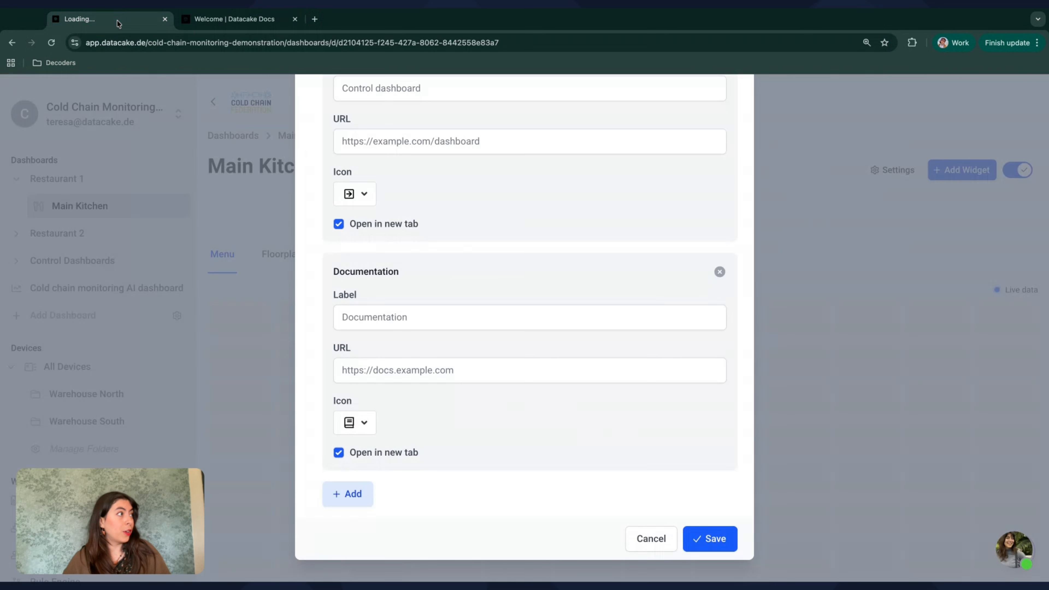
triple_click(383, 379)
key(ctrl+v)
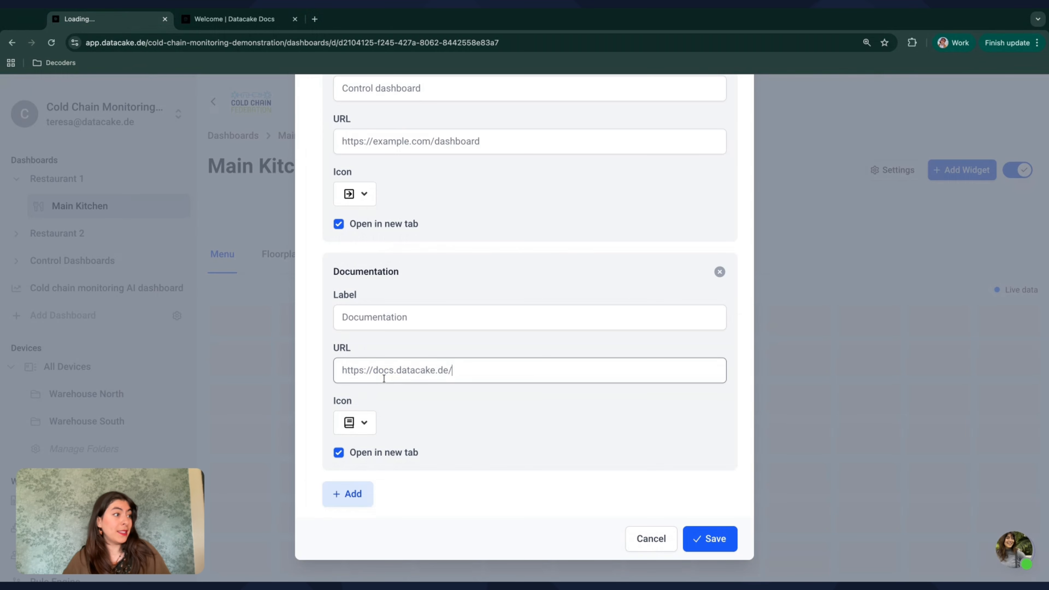
click(721, 542)
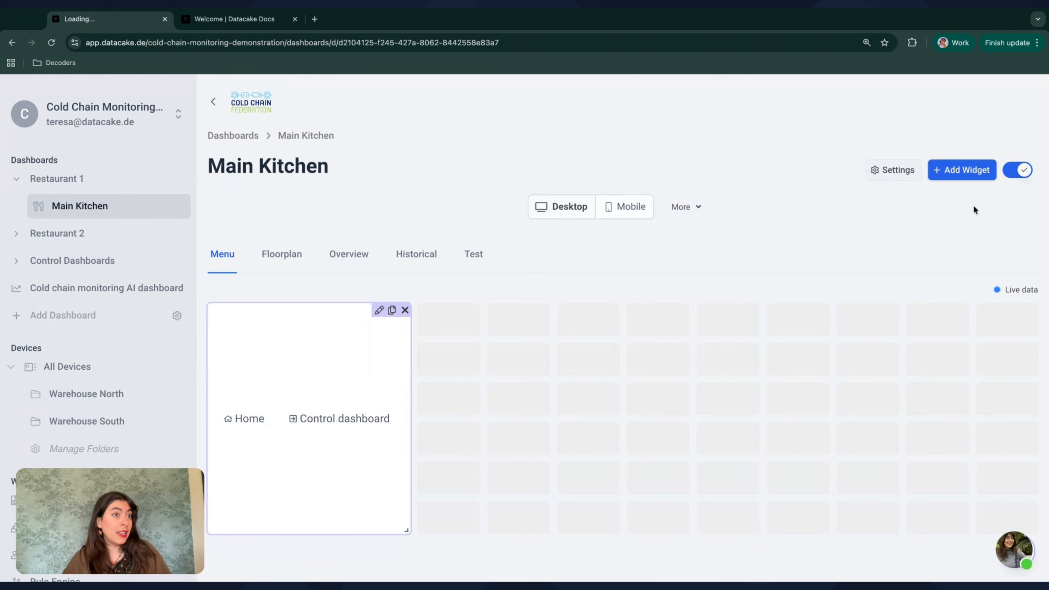
Step: Resize the menu widget to a thin bar spanning the full dashboard width and leave edit mode
drag(405, 532, 1003, 347)
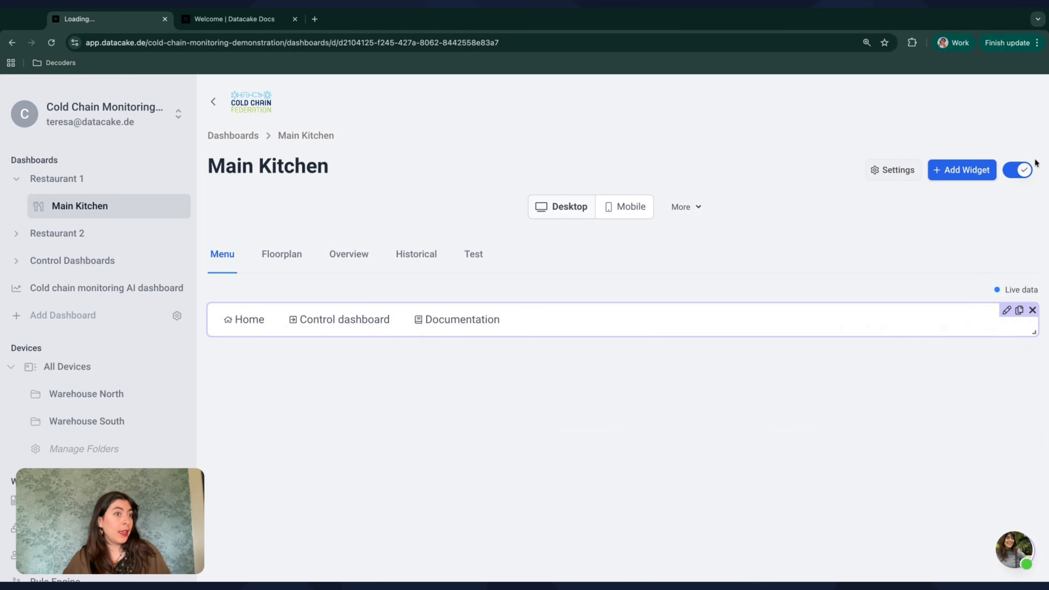
click(1023, 170)
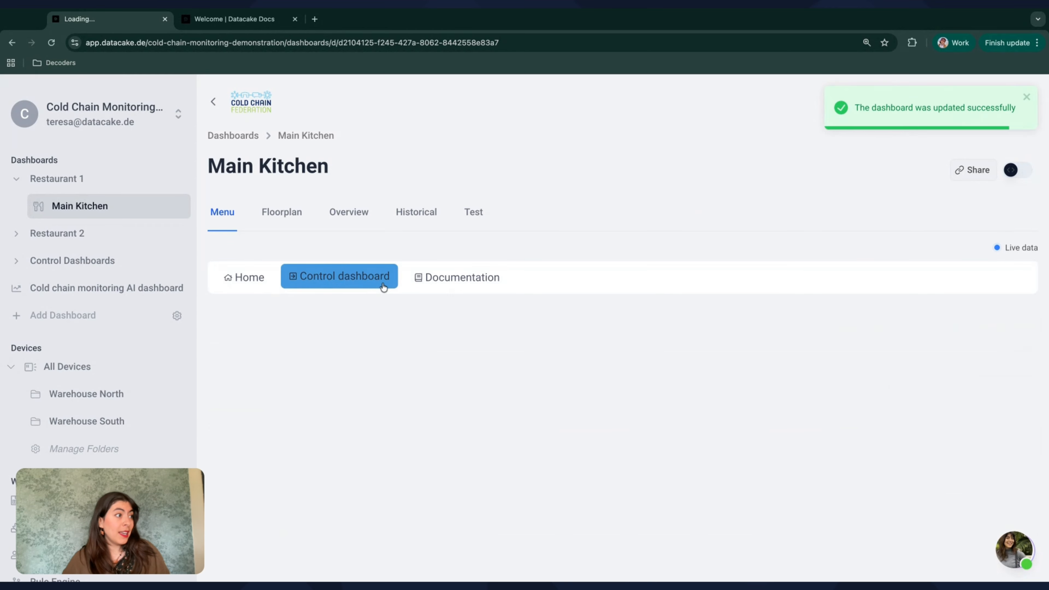
Step: Test the menu's Documentation link and return to the Main Kitchen dashboard
click(431, 283)
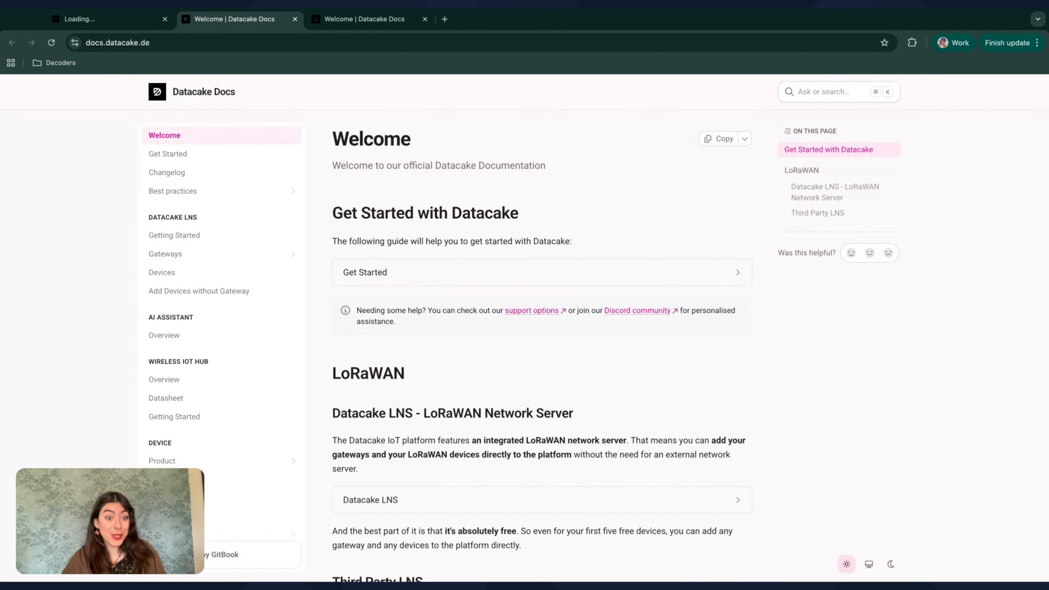
click(111, 27)
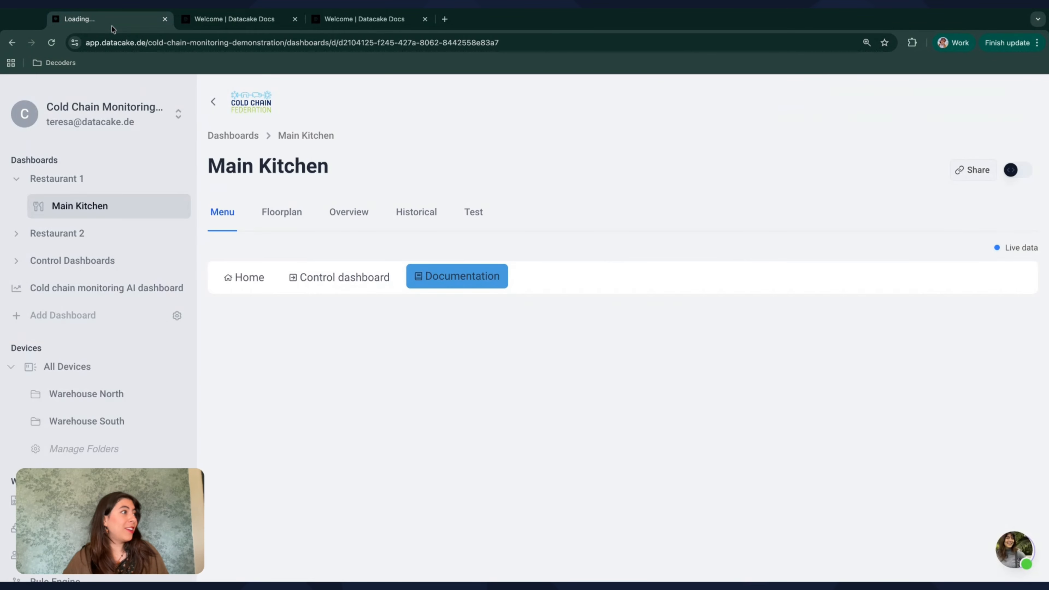
Step: Open the Measurement List Dashboard from the Control Dashboards group
click(98, 244)
click(79, 315)
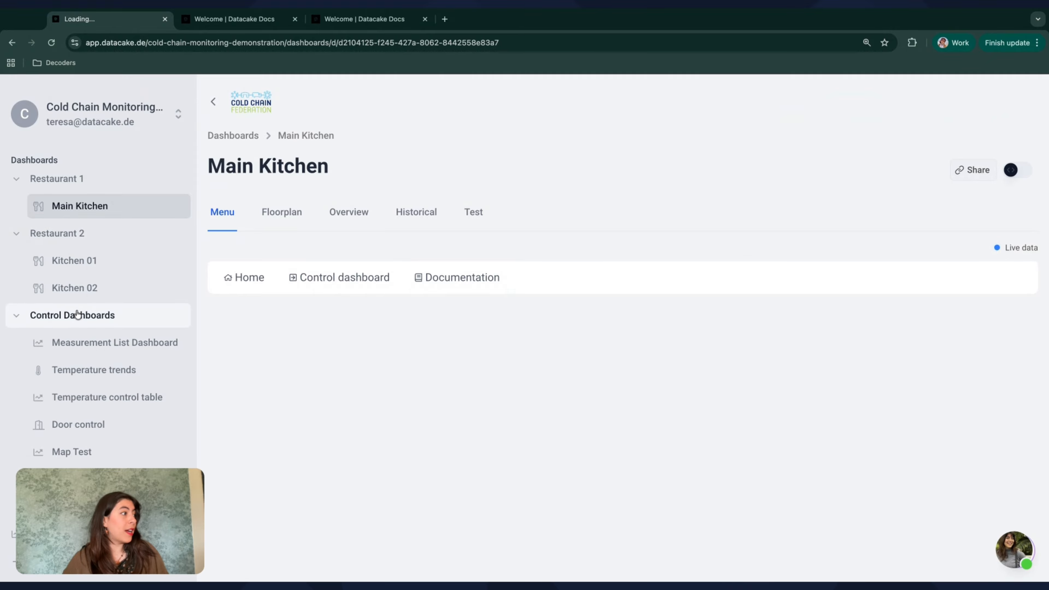
click(90, 349)
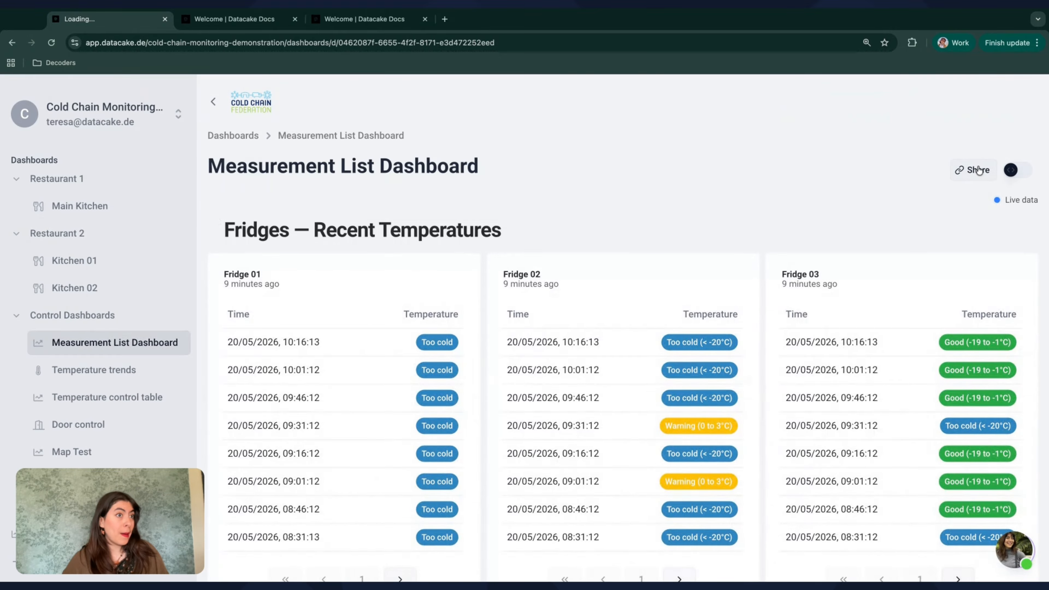
Step: Create a public link named Measurements without a password for the Measurement List Dashboard and copy its address
click(974, 169)
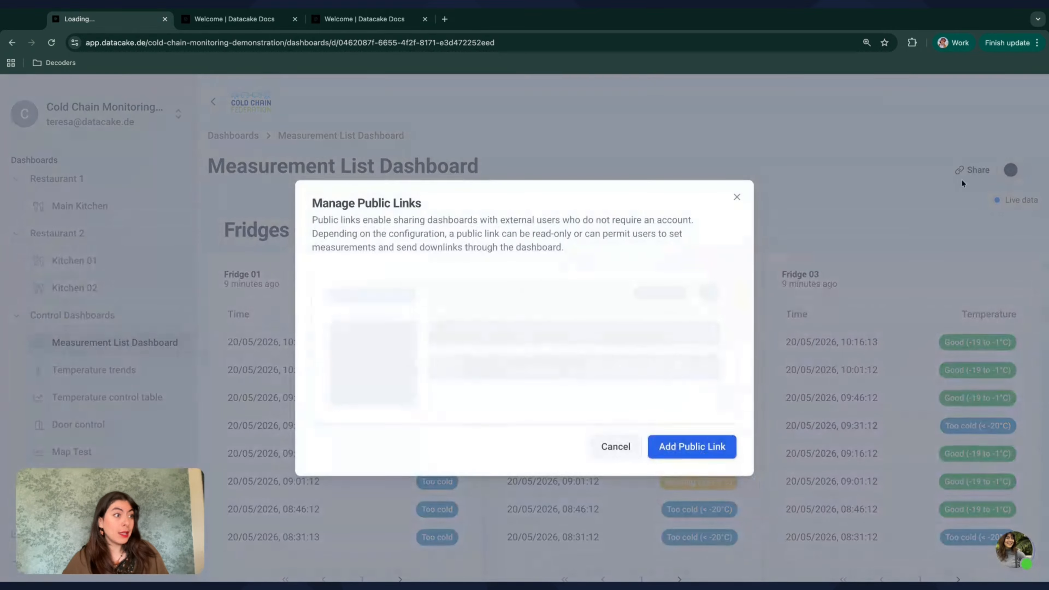
click(683, 442)
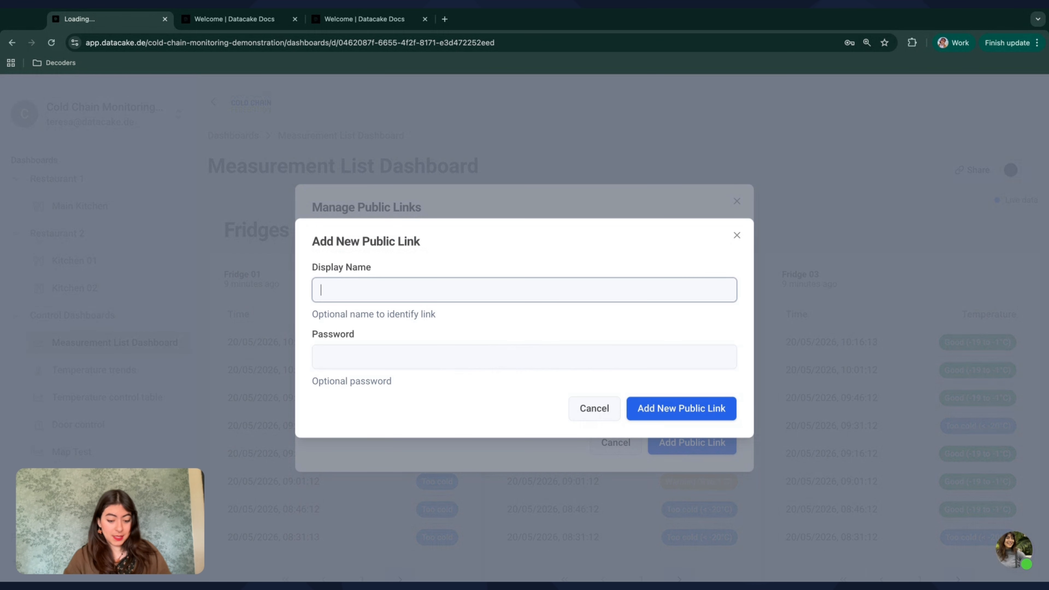
text(Measurem)
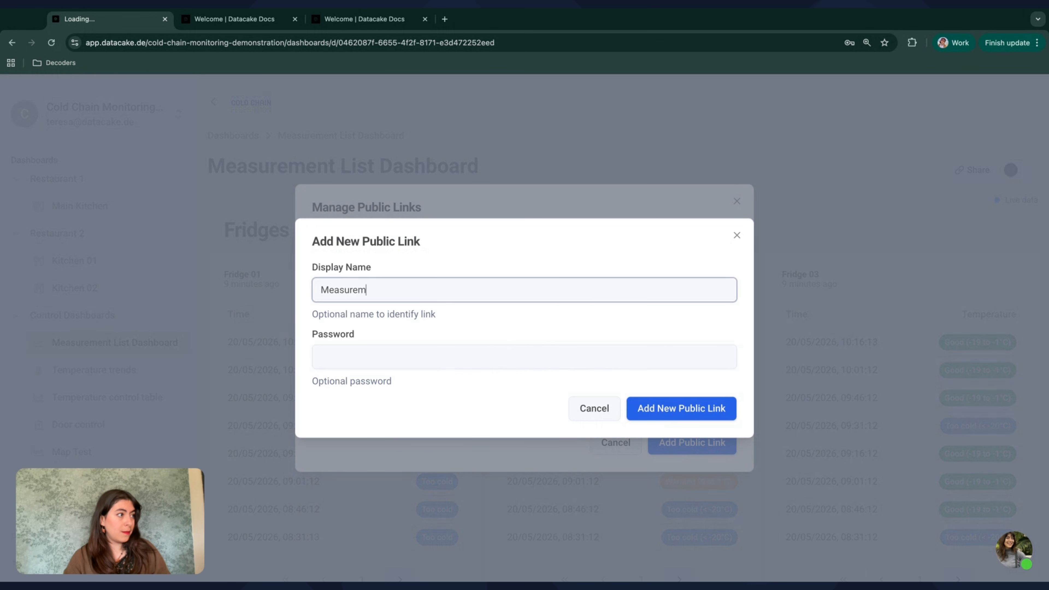
text(ents)
click(680, 408)
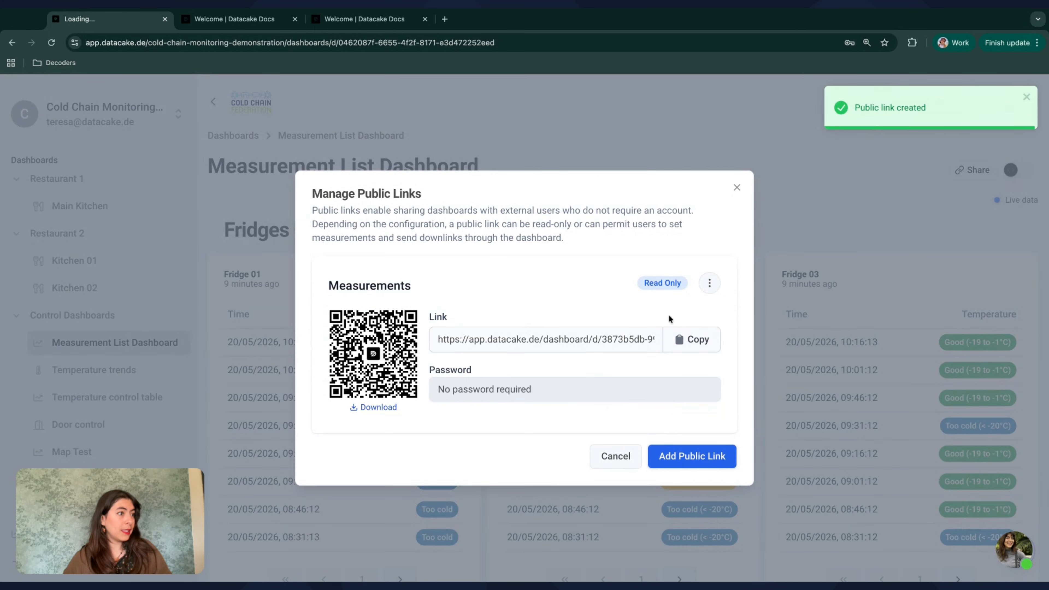
click(692, 340)
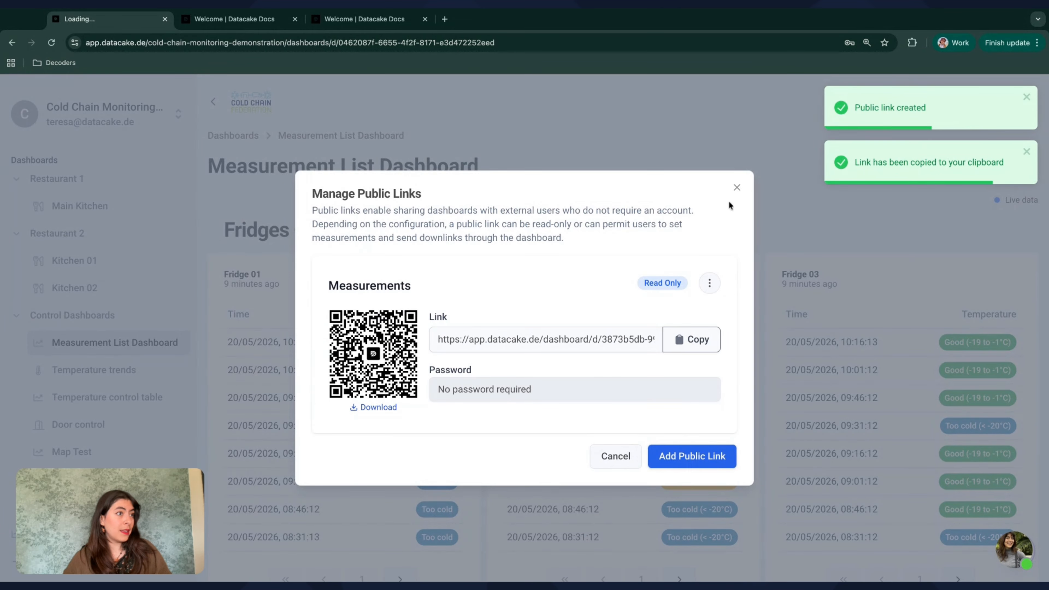
click(737, 188)
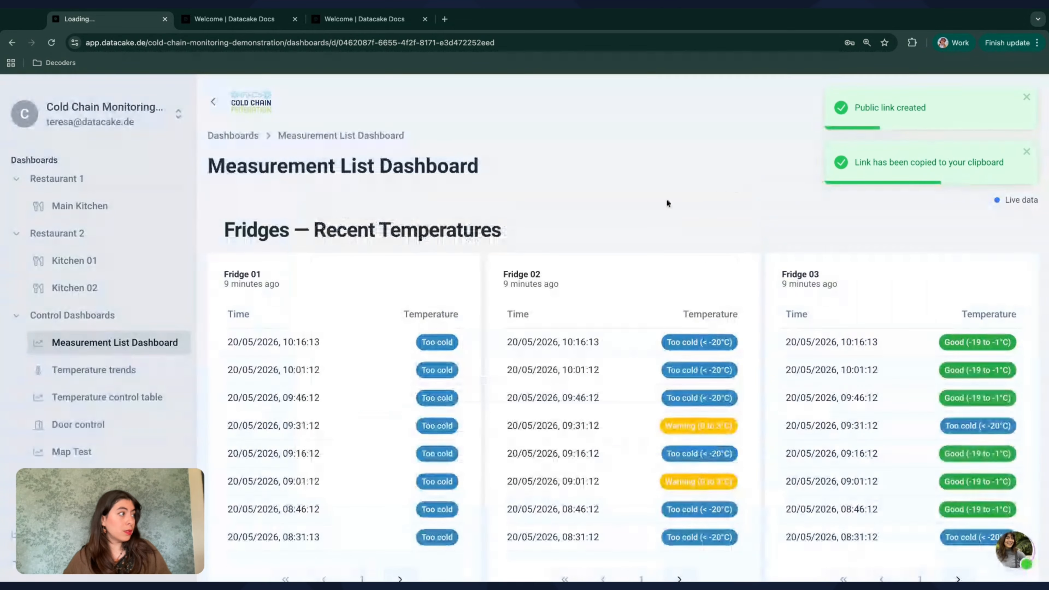
Step: Set the Control dashboard item's URL in the Main Kitchen menu widget to the copied public link, then save the changes
click(98, 218)
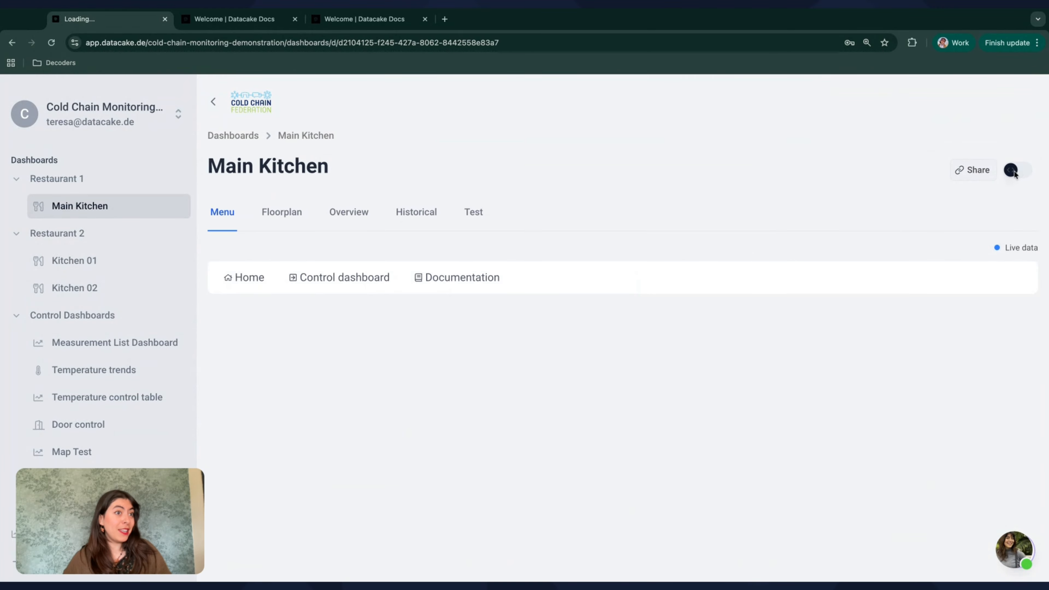
click(1012, 171)
click(1006, 310)
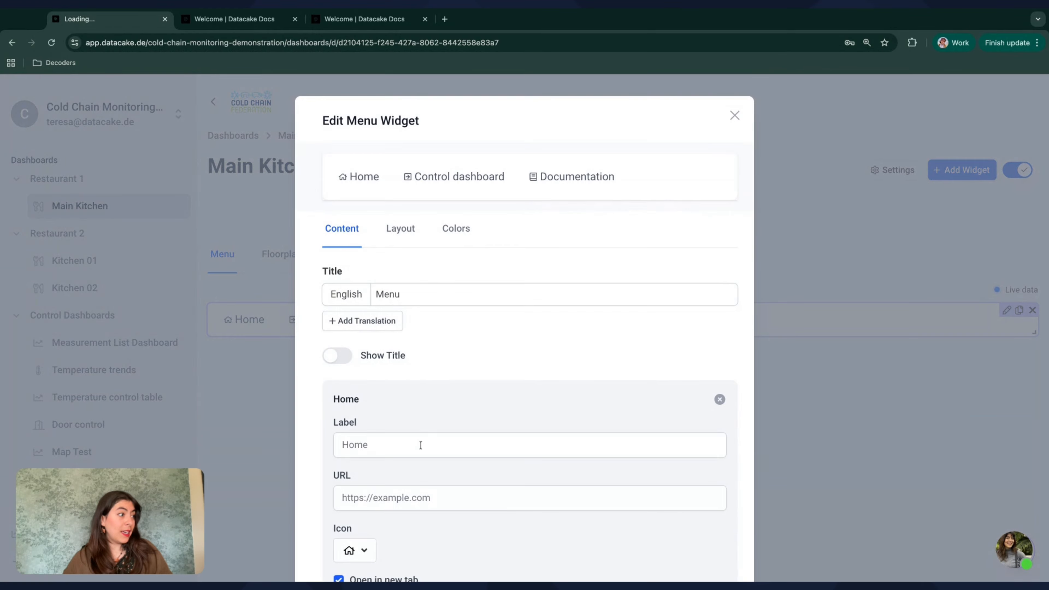
scroll(421, 445, down, 8)
click(429, 399)
key(ctrl+a)
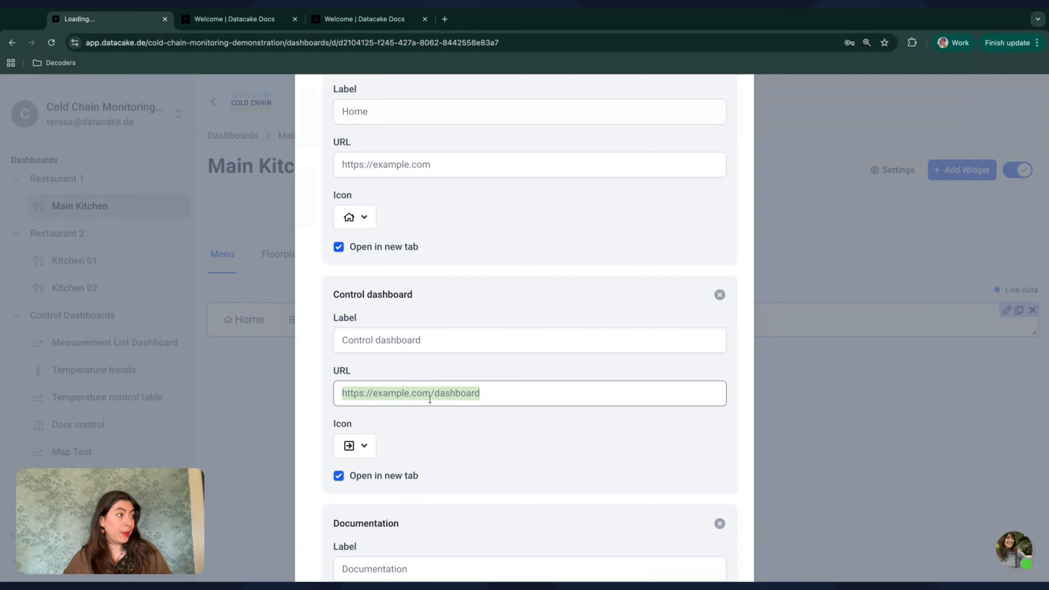
key(ctrl+v)
scroll(490, 439, down, 6)
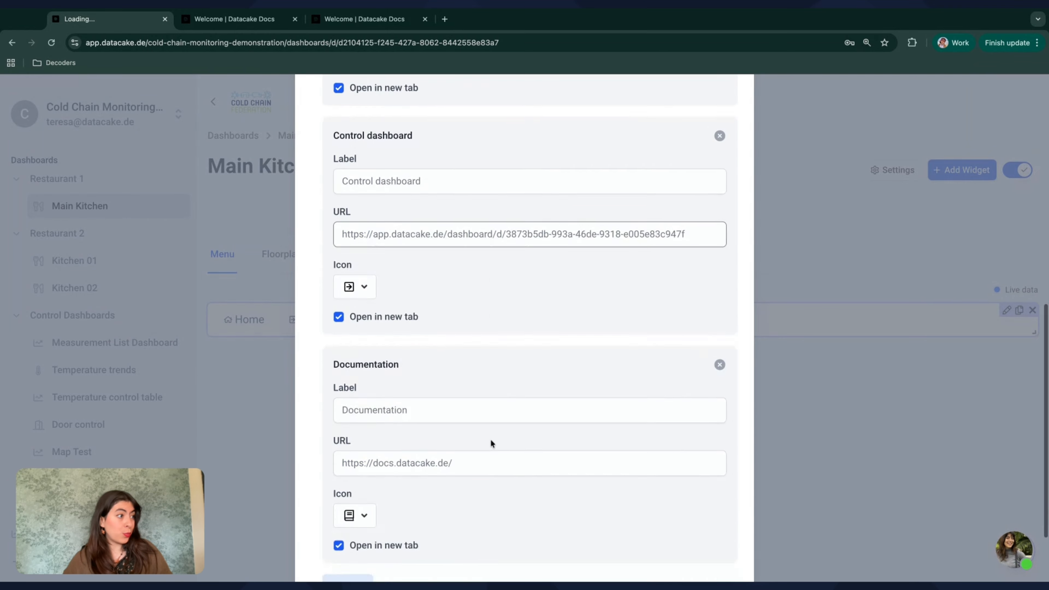
click(721, 545)
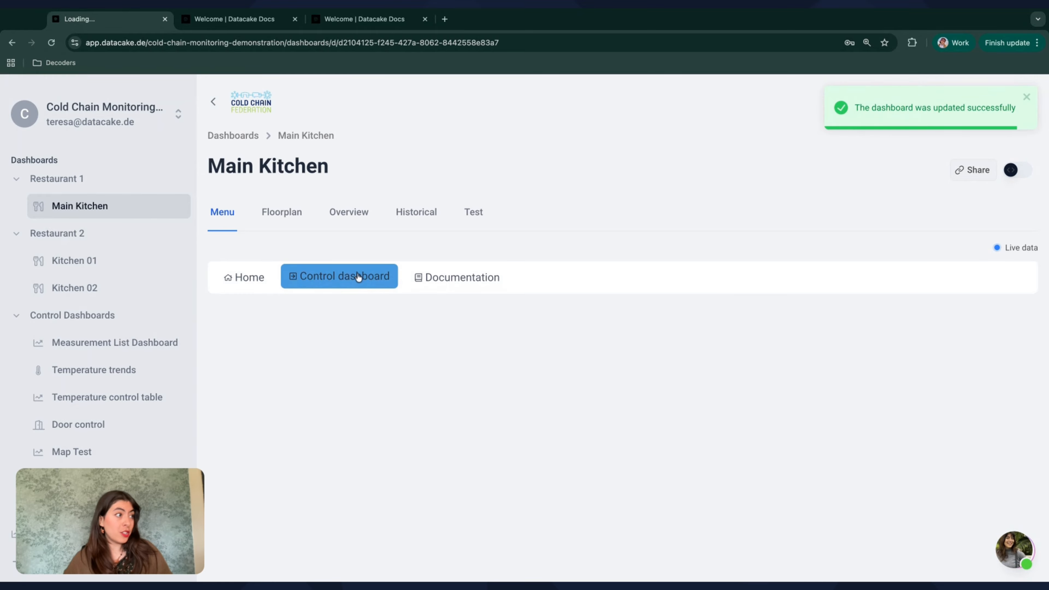
Step: Test the menu's Control dashboard link, look through the shared fridge temperature lists and return to the Main Kitchen dashboard
click(345, 279)
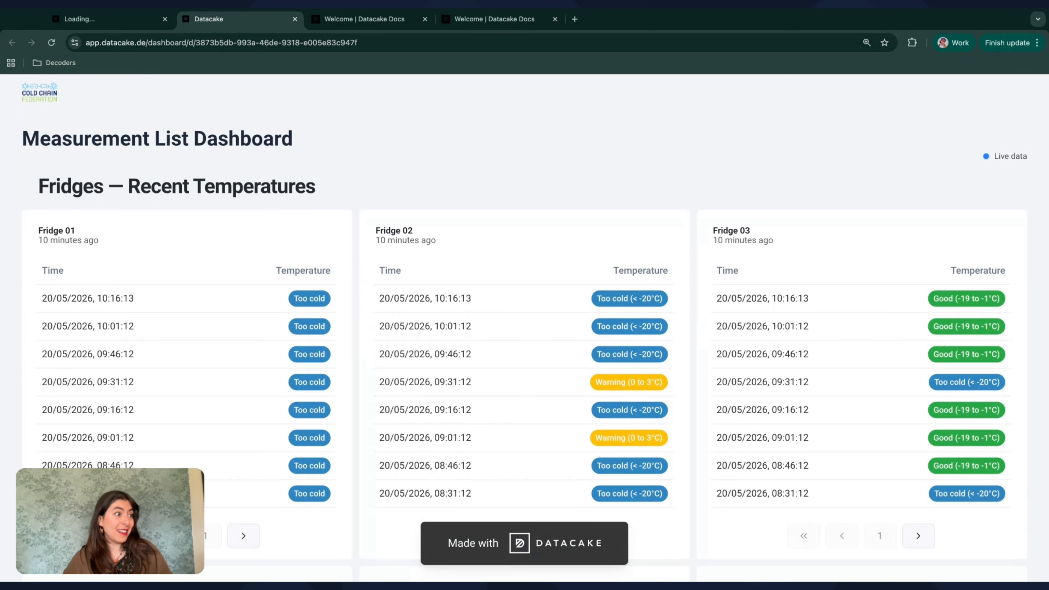
scroll(620, 375, down, 2)
scroll(621, 375, up, 2)
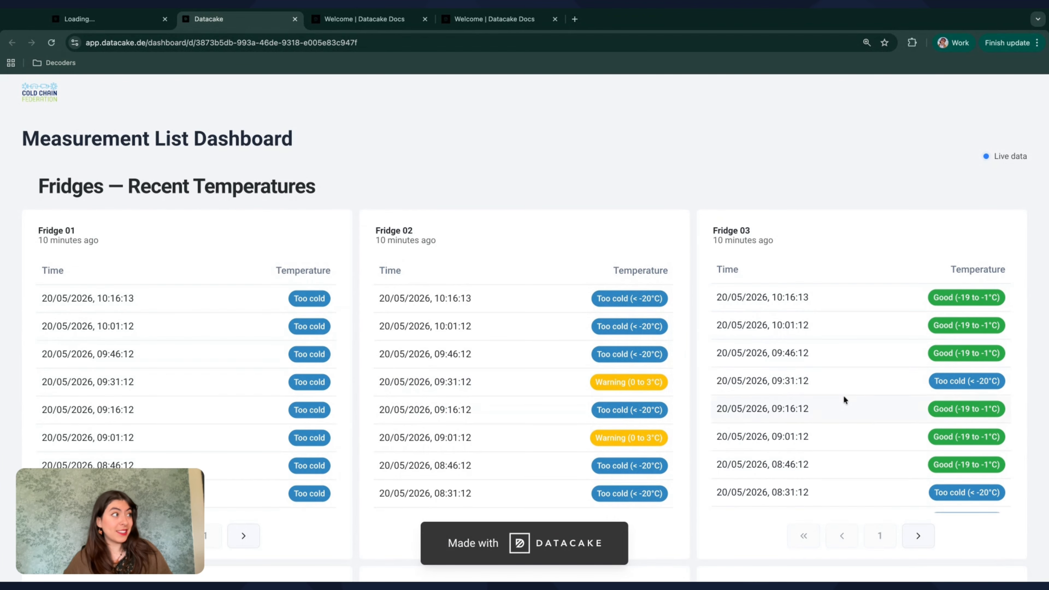
scroll(846, 401, down, 2)
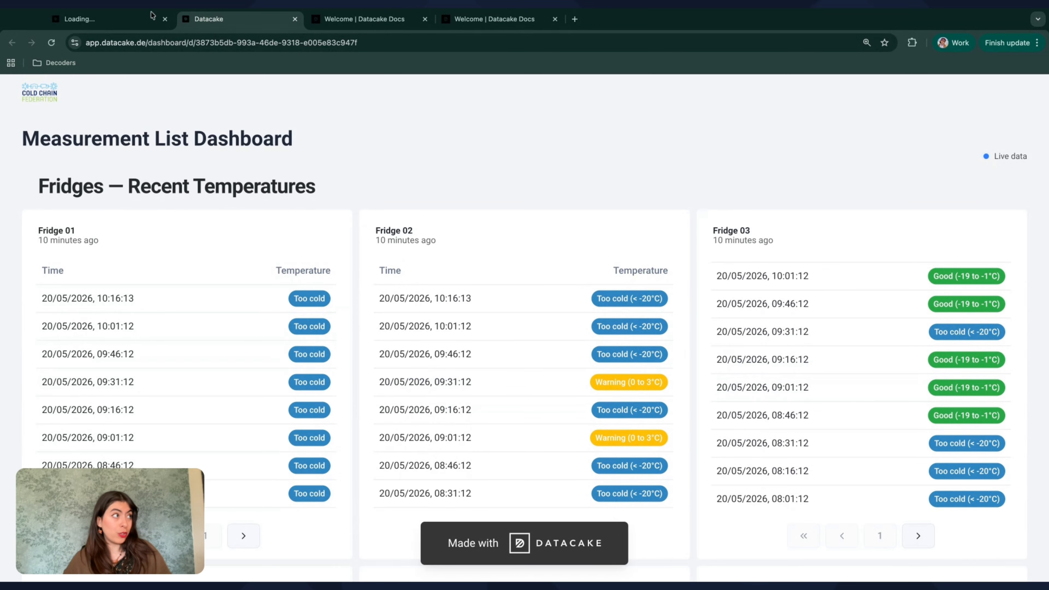
click(107, 18)
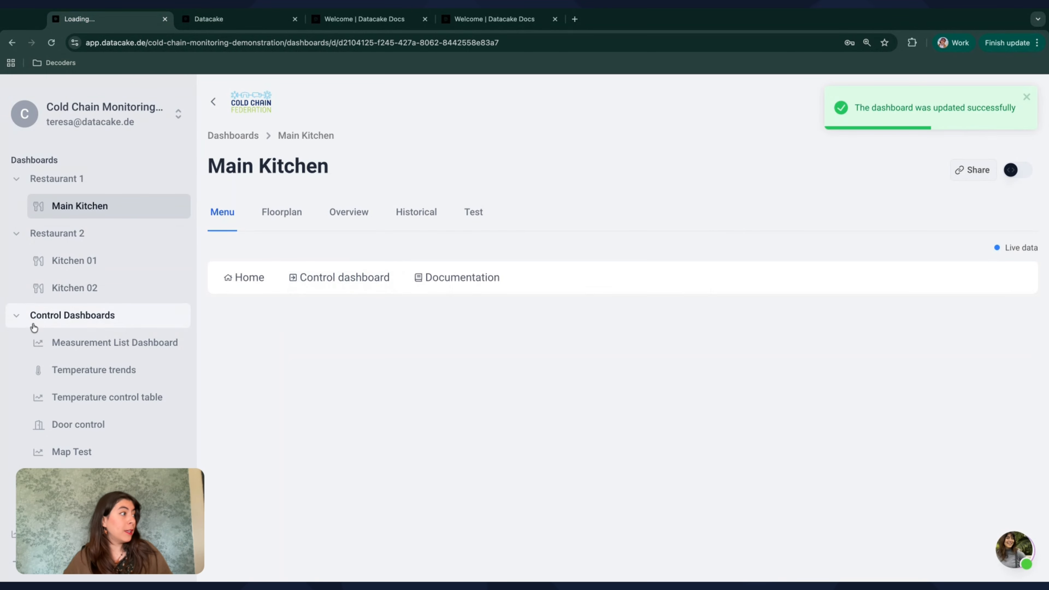
Step: Open the workspace's Rule Engine page and copy its address for the menu's first item
click(25, 320)
scroll(52, 414, down, 5)
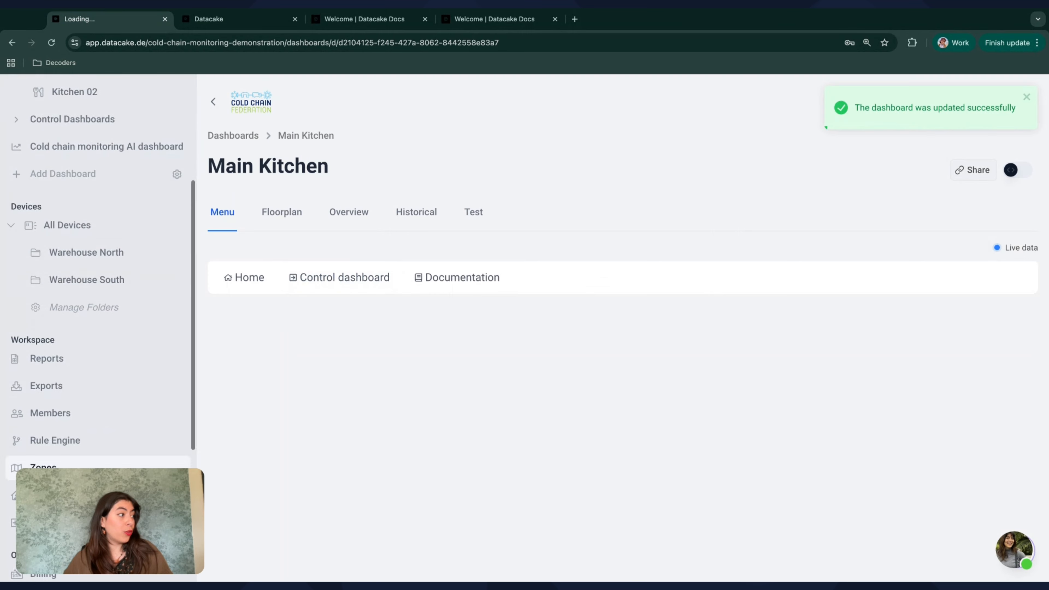
click(80, 442)
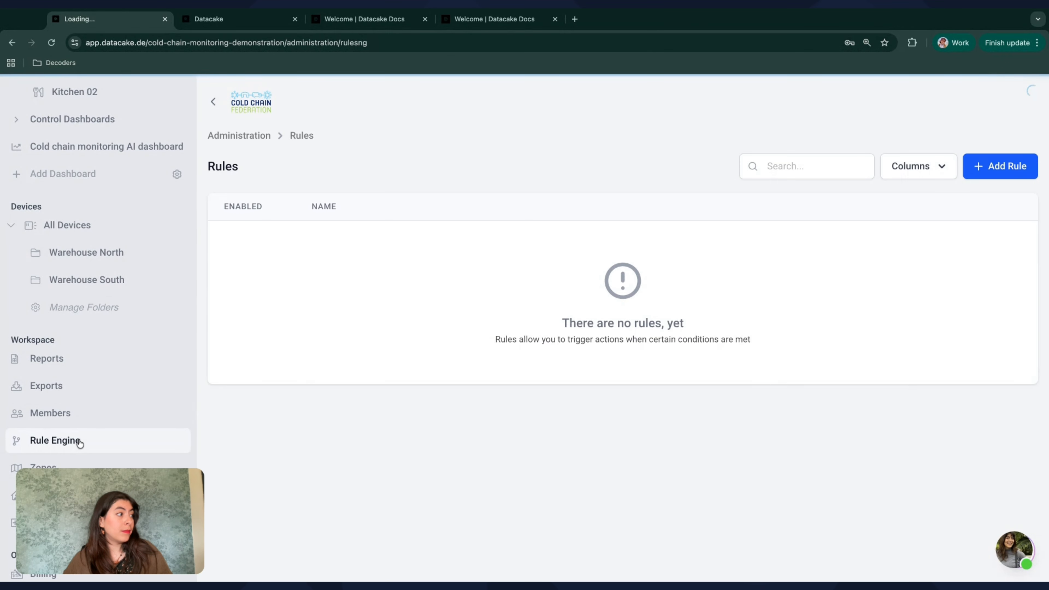
click(342, 43)
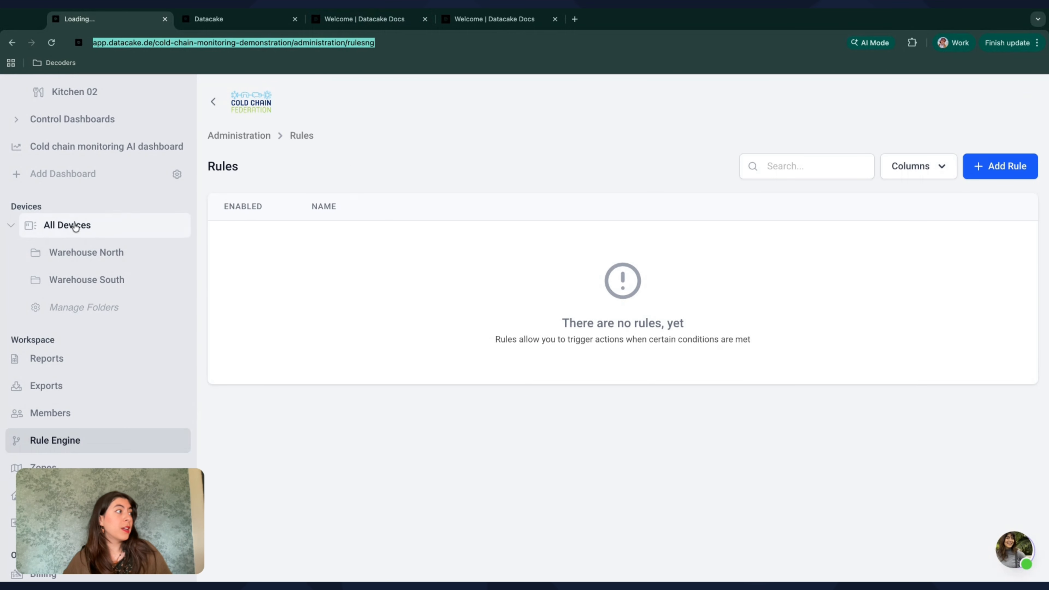
Step: Edit the Main Kitchen menu widget and change the Home item's label to Rule Engine
scroll(75, 226, up, 5)
click(62, 207)
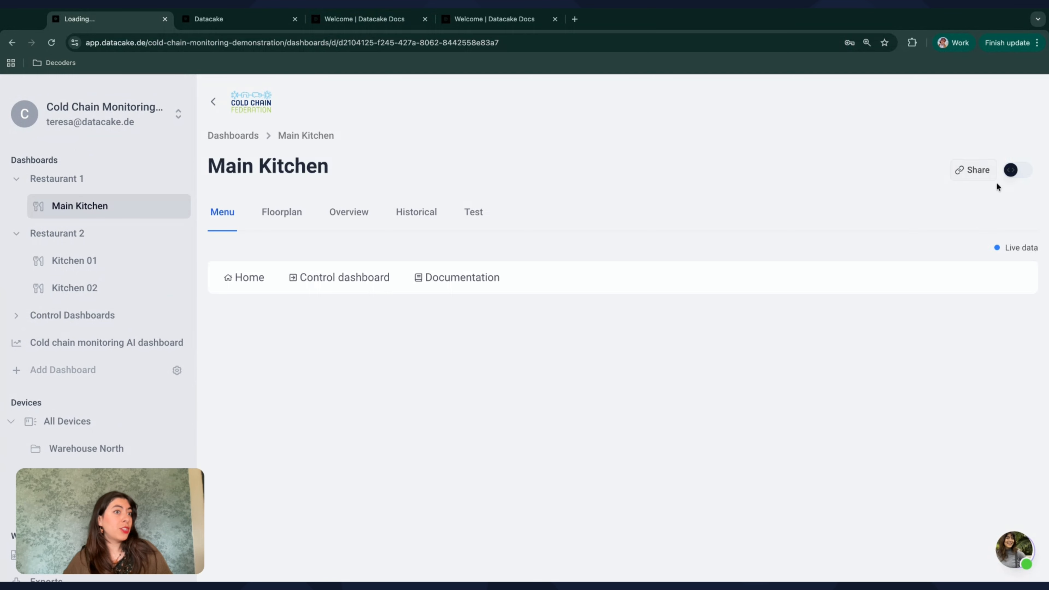
click(1018, 172)
click(1006, 311)
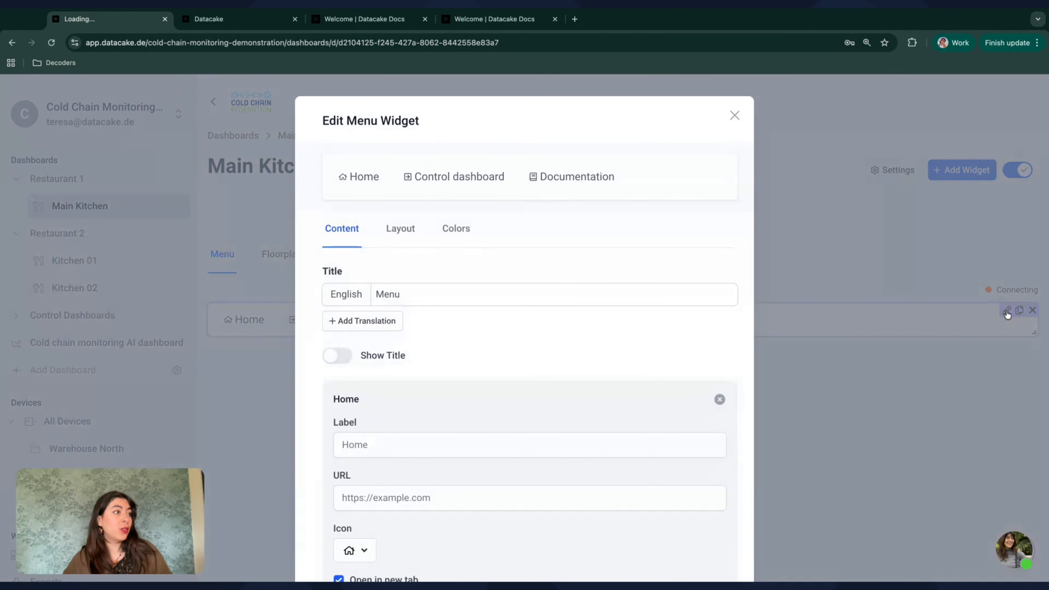
click(366, 447)
double_click(366, 446)
text(Ru)
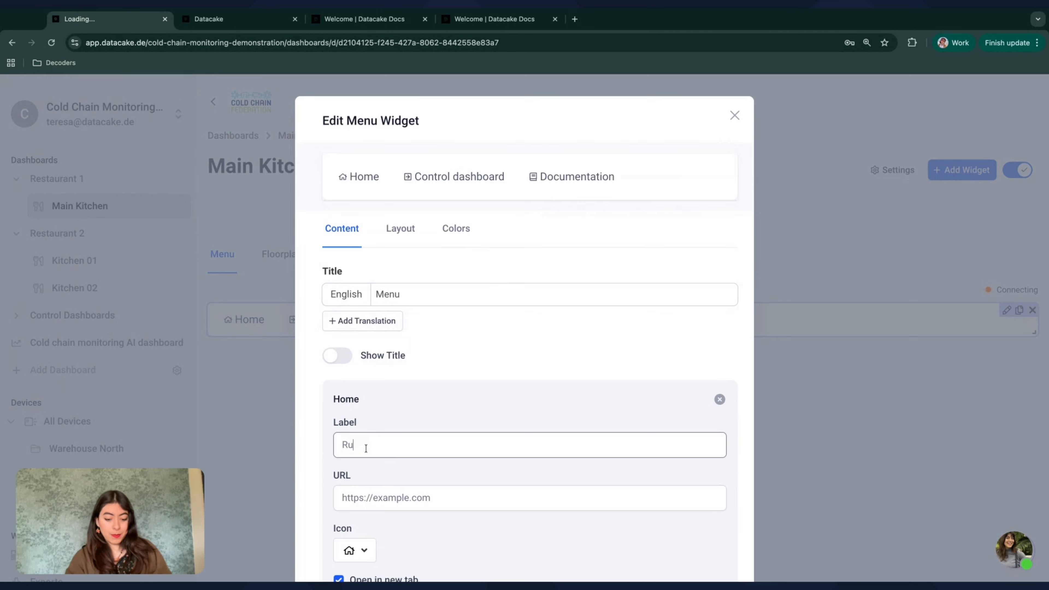
text(le Engine)
Step: Set the Rule Engine item's URL to the copied rules page address, save the widget and leave edit mode
click(424, 498)
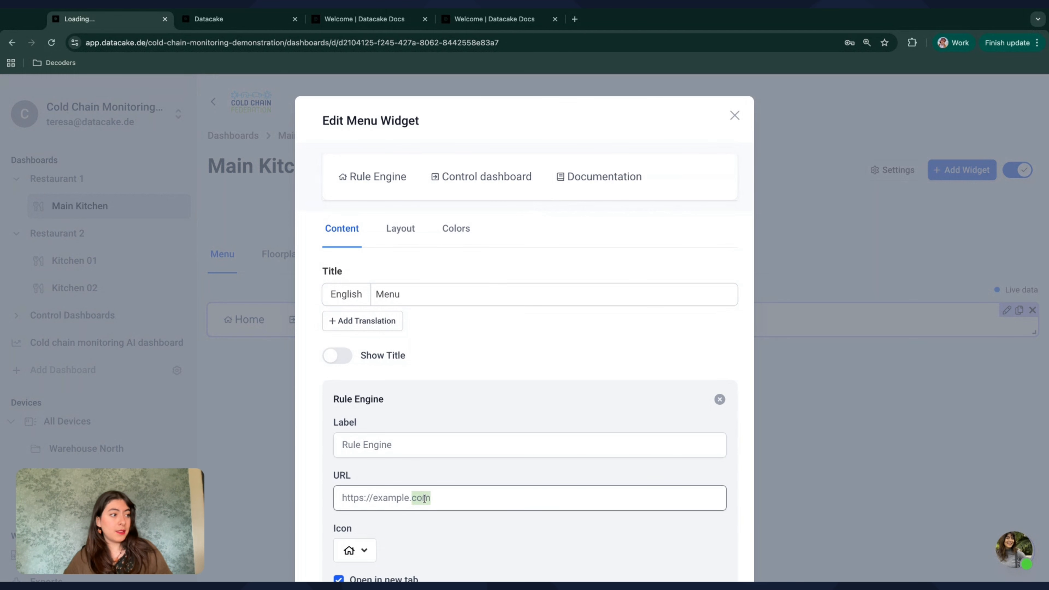
key(ctrl+v)
scroll(424, 498, down, 12)
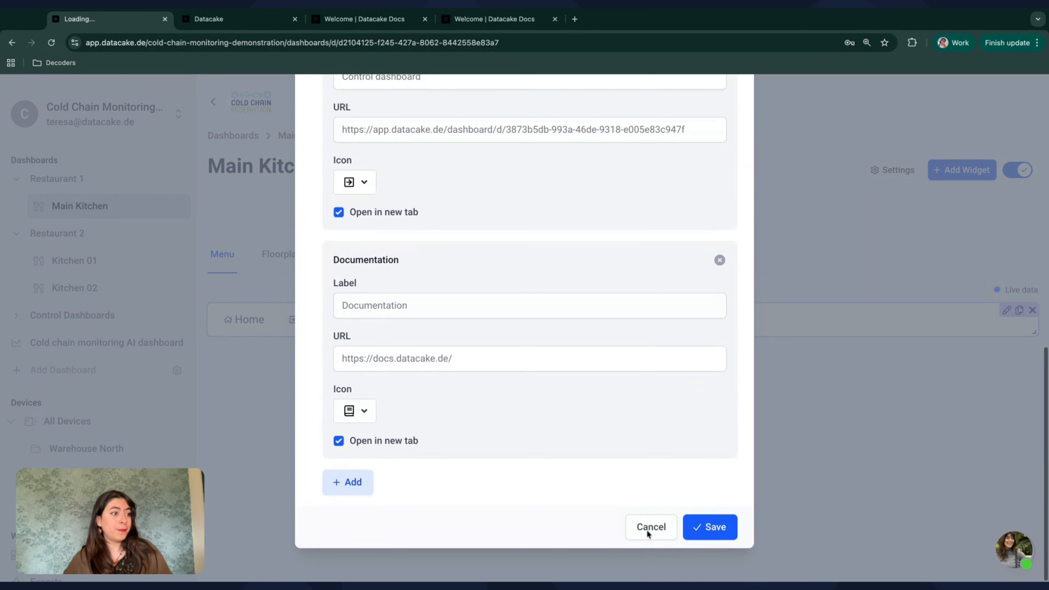
click(702, 530)
click(1016, 170)
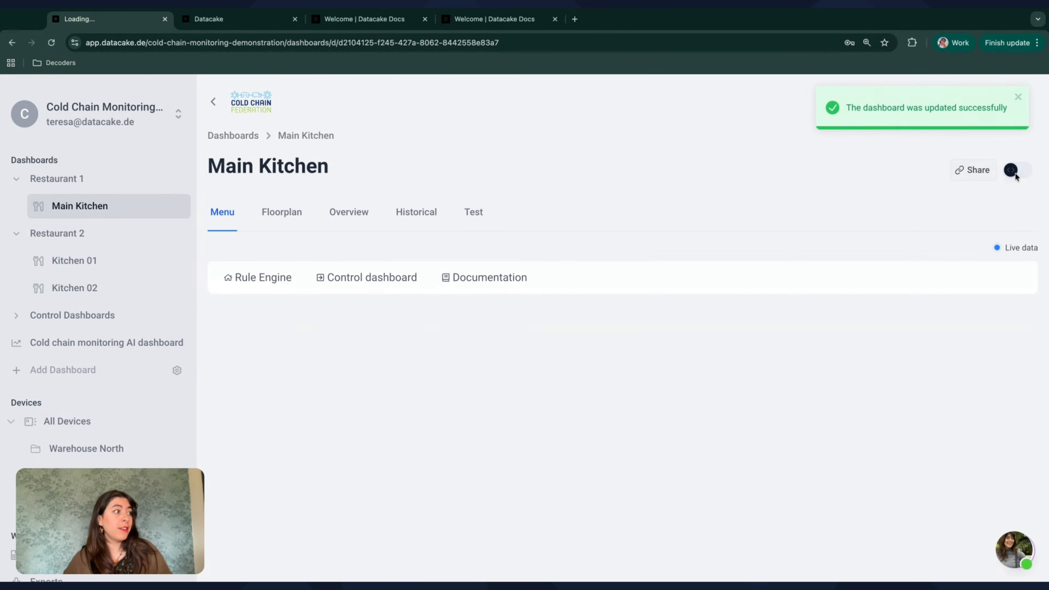
Step: Test the menu's Rule Engine link, review the Rules page it opens and return to the Main Kitchen dashboard
click(262, 285)
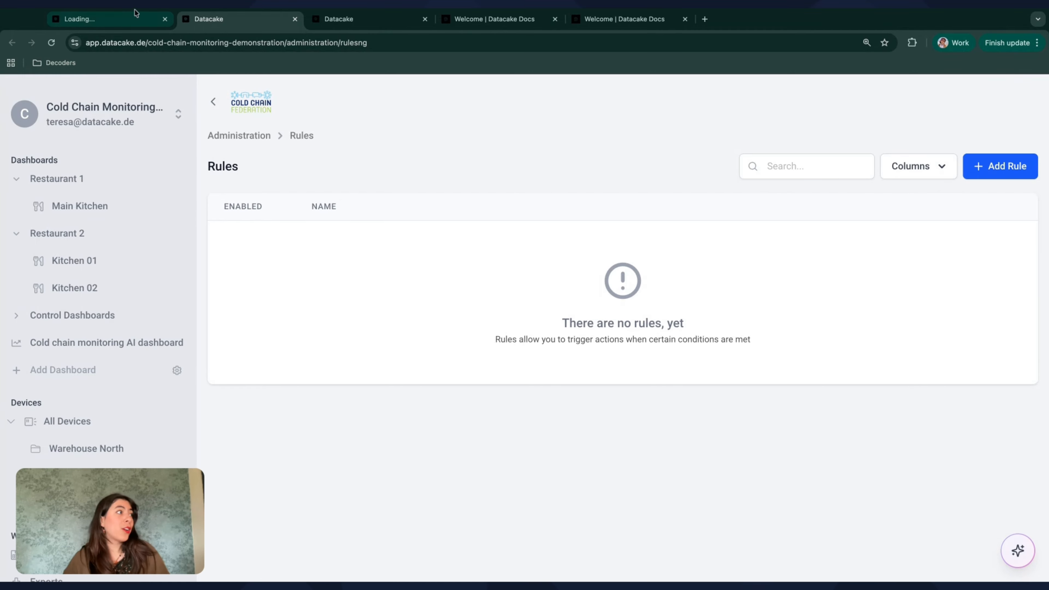
click(103, 18)
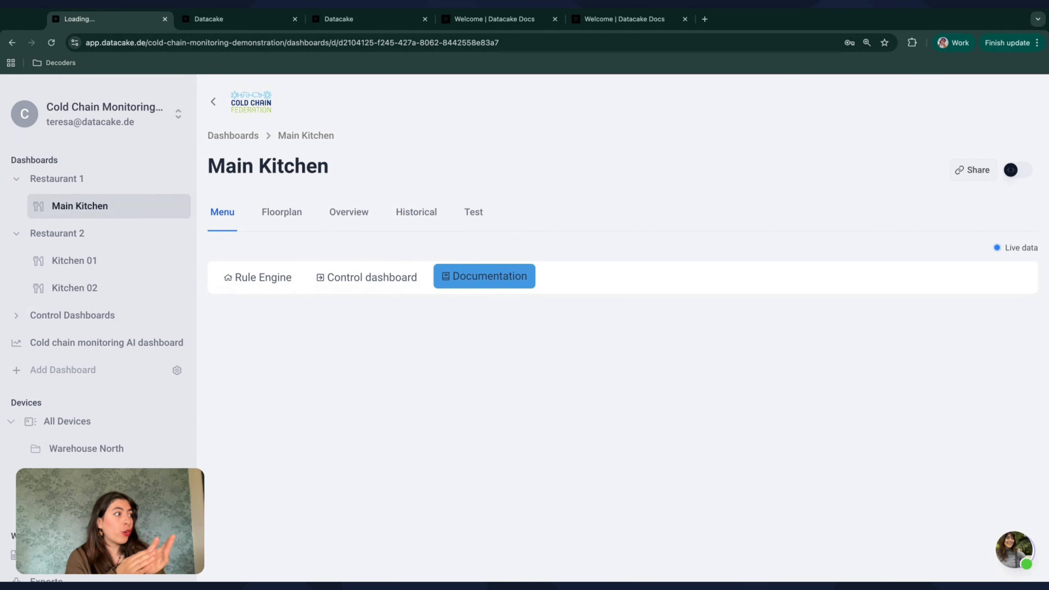
click(225, 21)
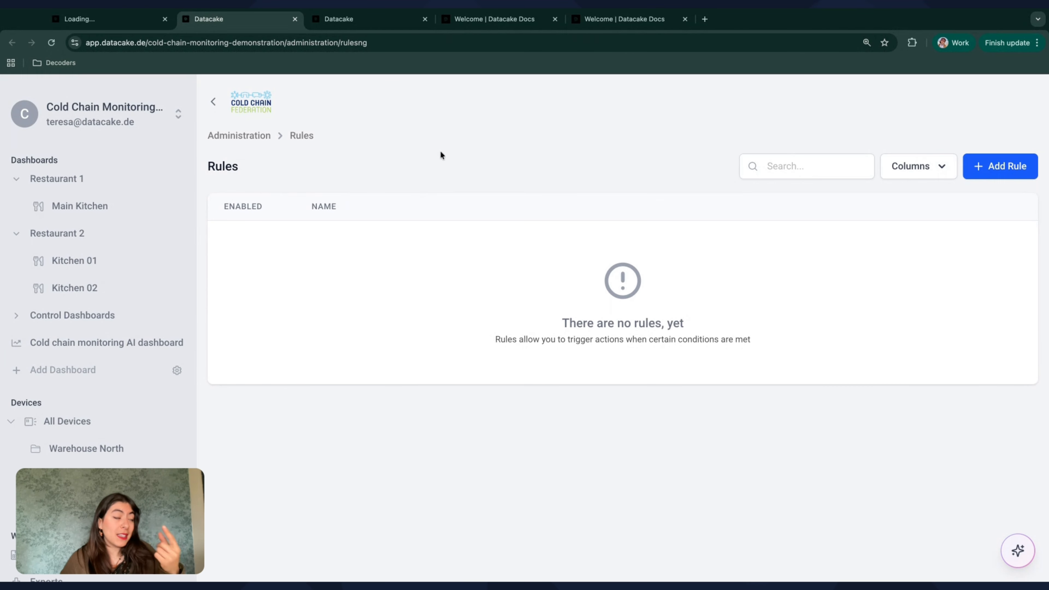
click(112, 23)
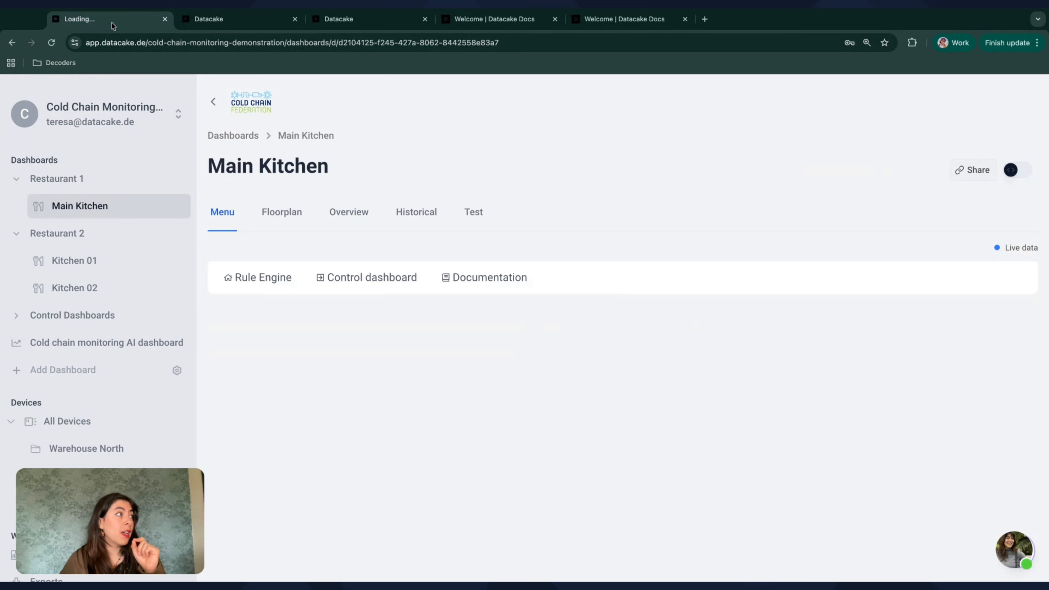
click(346, 288)
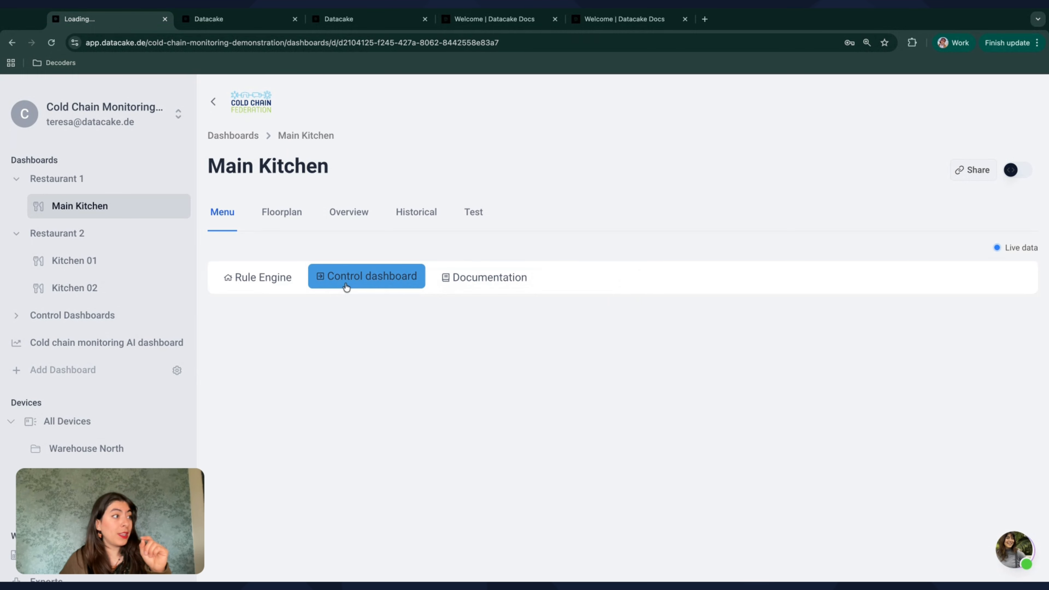